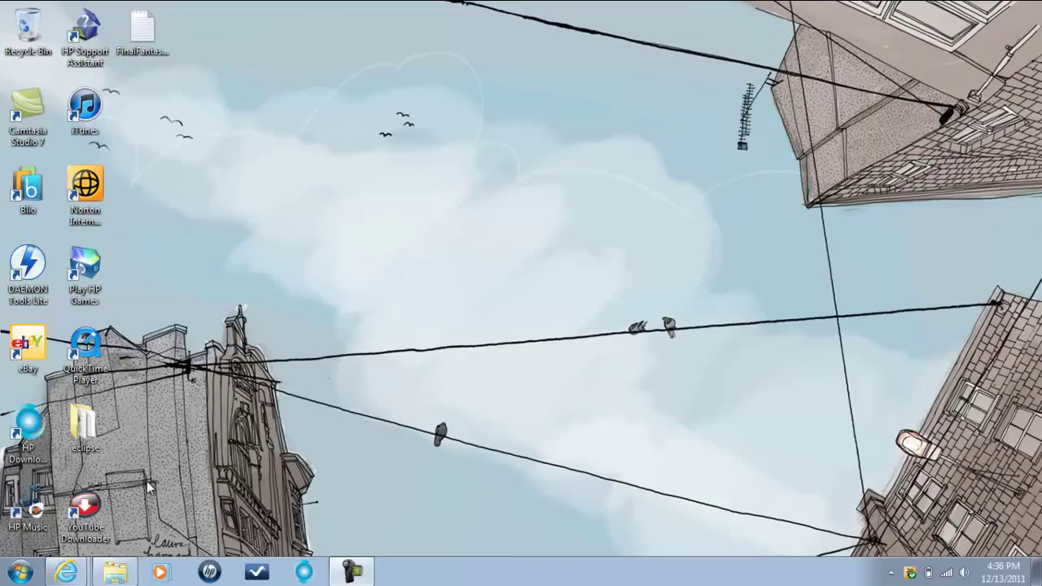
Step: Open the User Account Control settings from the user account options in Control Panel
click(20, 574)
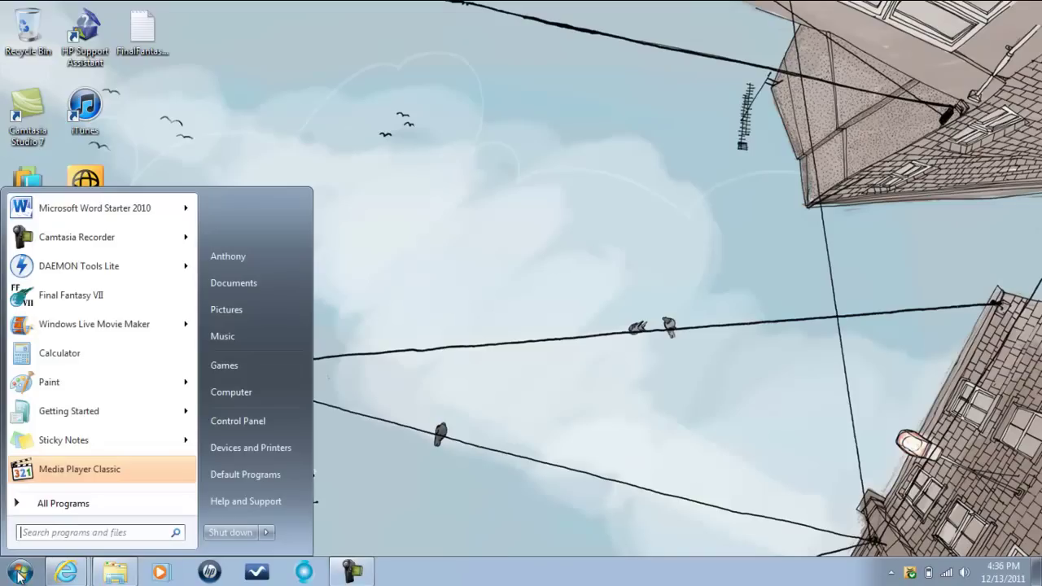
click(236, 421)
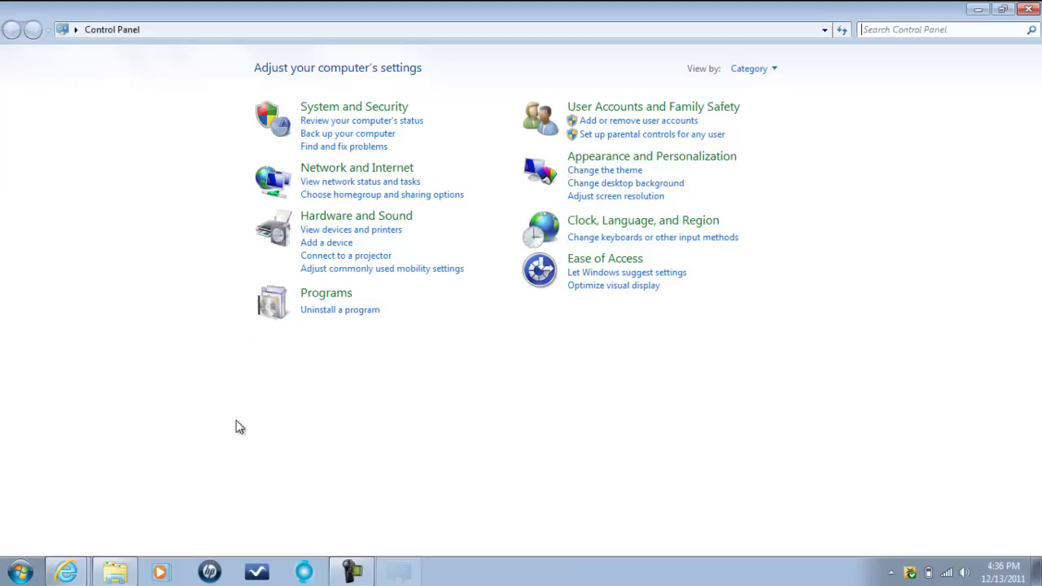
click(632, 114)
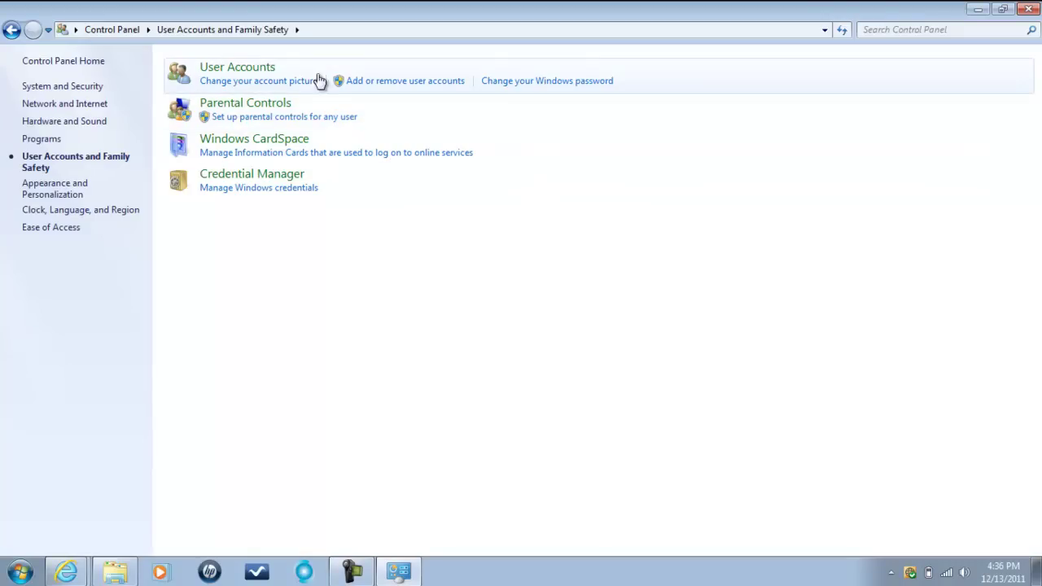
click(256, 72)
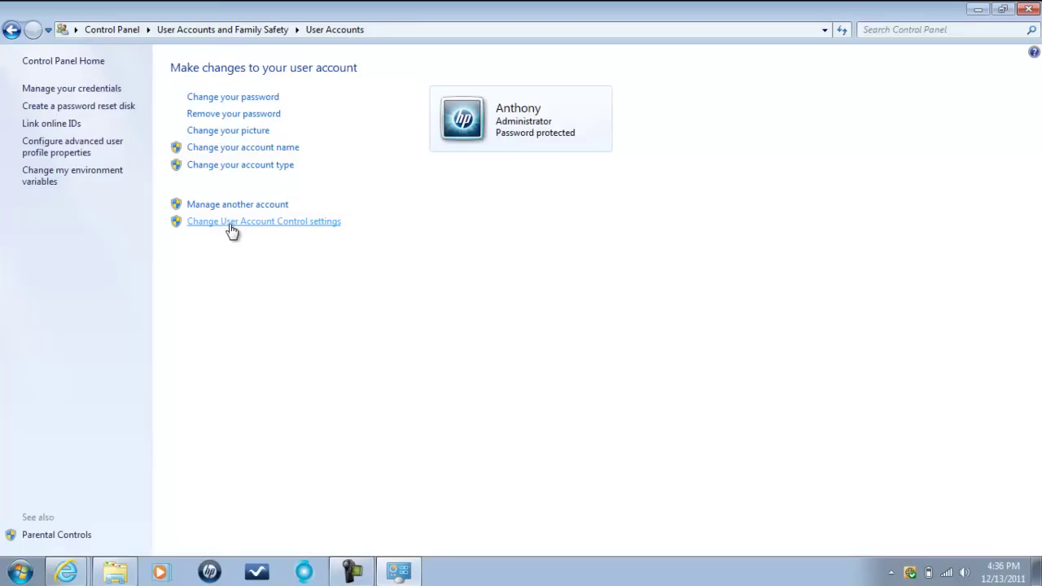
click(232, 222)
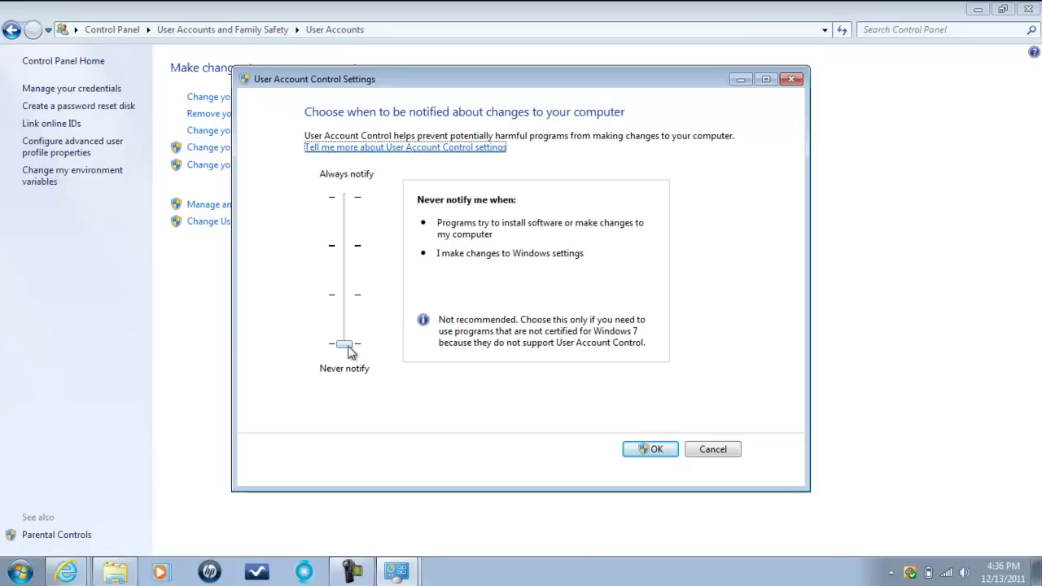
Step: Try the default User Account Control notification level, return it to Never notify, and close the settings and Control Panel
drag(345, 347, 347, 262)
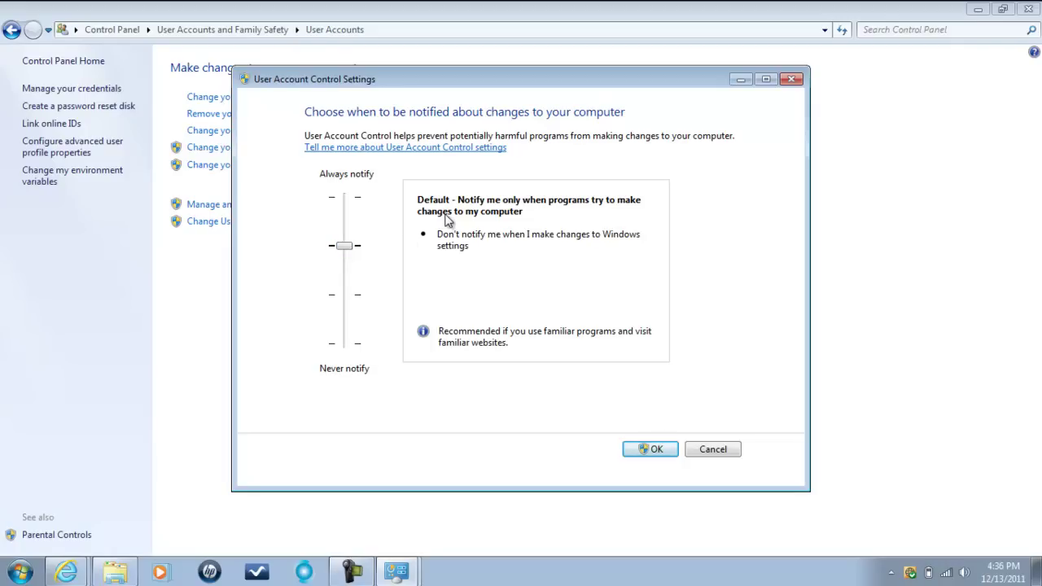
drag(351, 252, 349, 344)
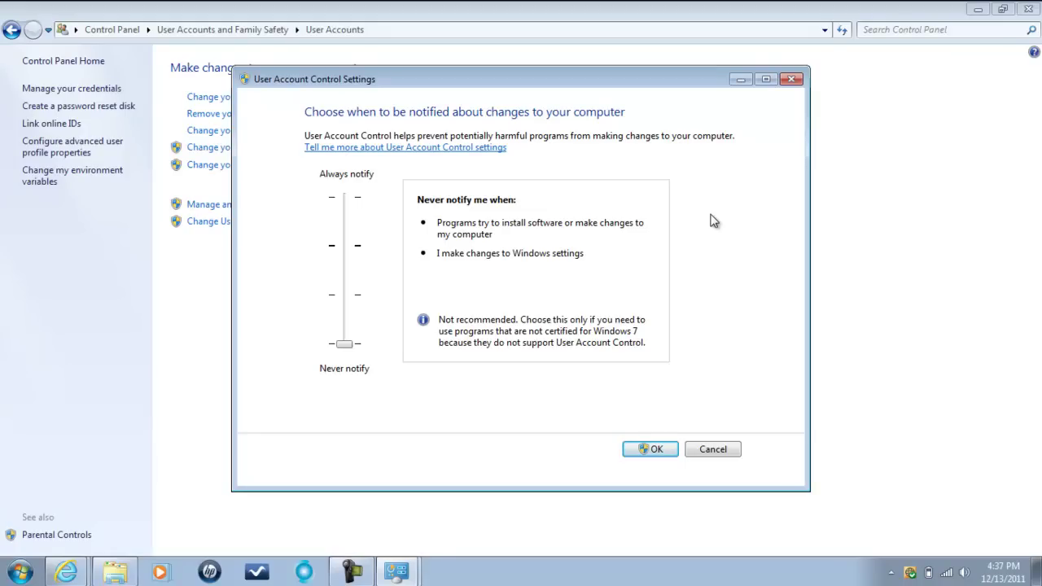
click(791, 80)
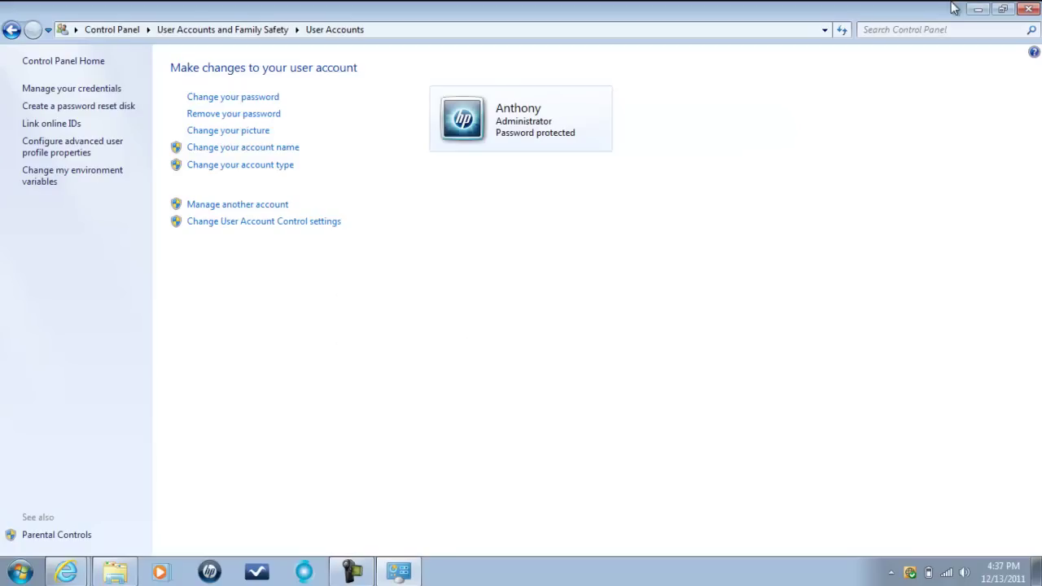
click(1030, 10)
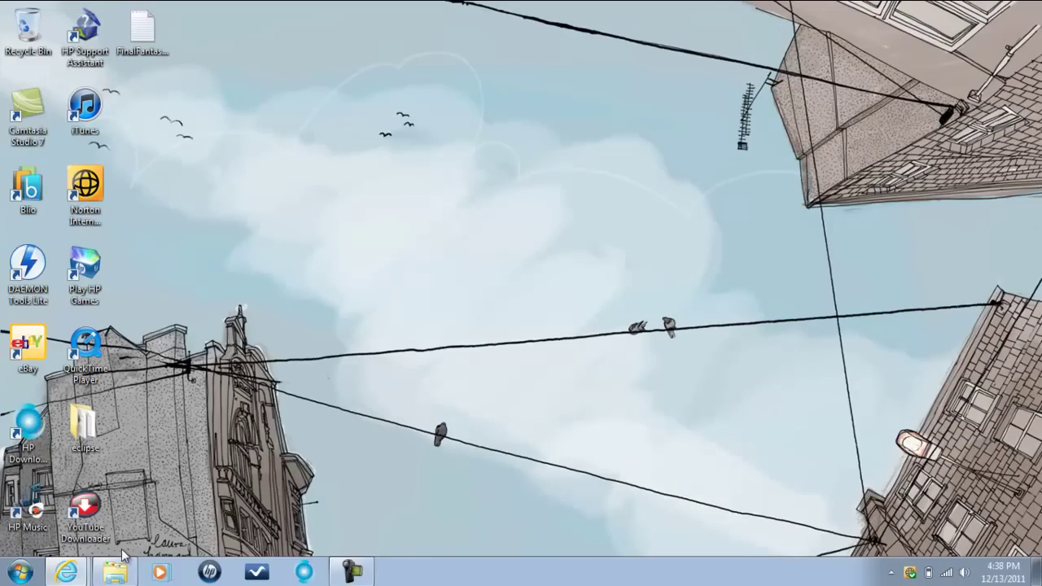
Step: Open the Square Soft, Inc folder inside Program Files (x86) on Local Disk (C:)
click(22, 575)
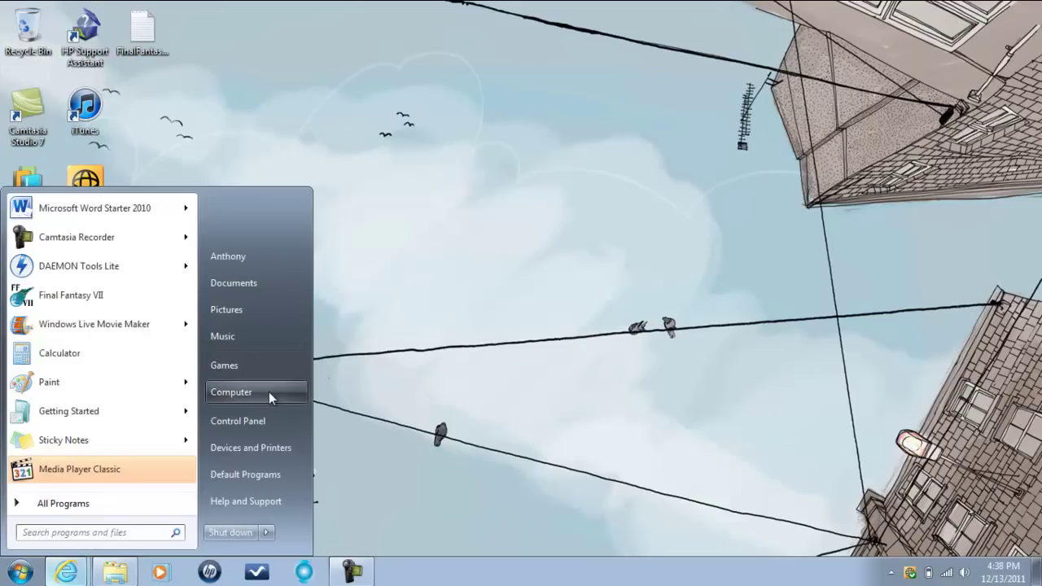
click(232, 392)
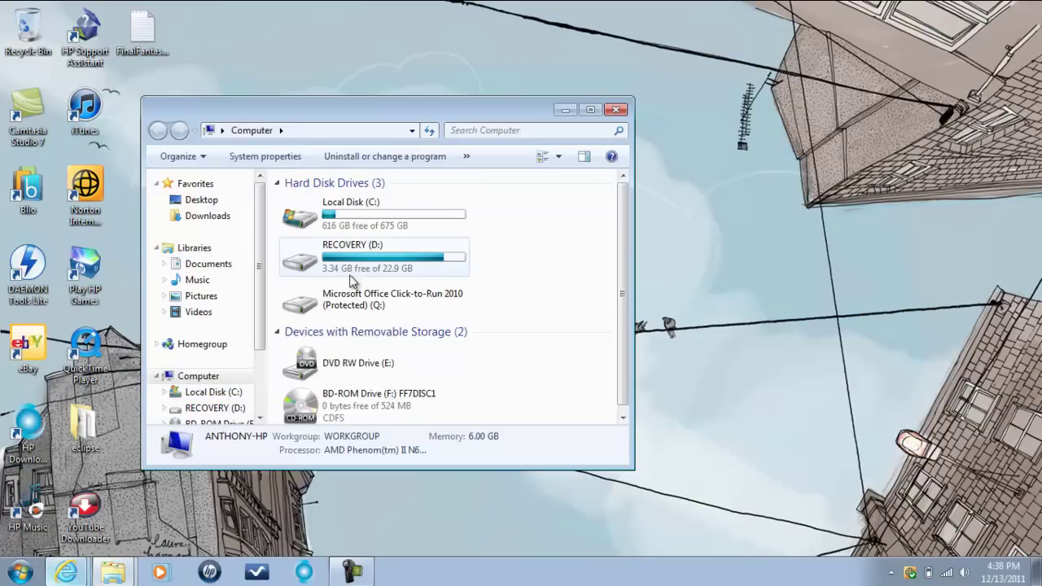
double_click(380, 208)
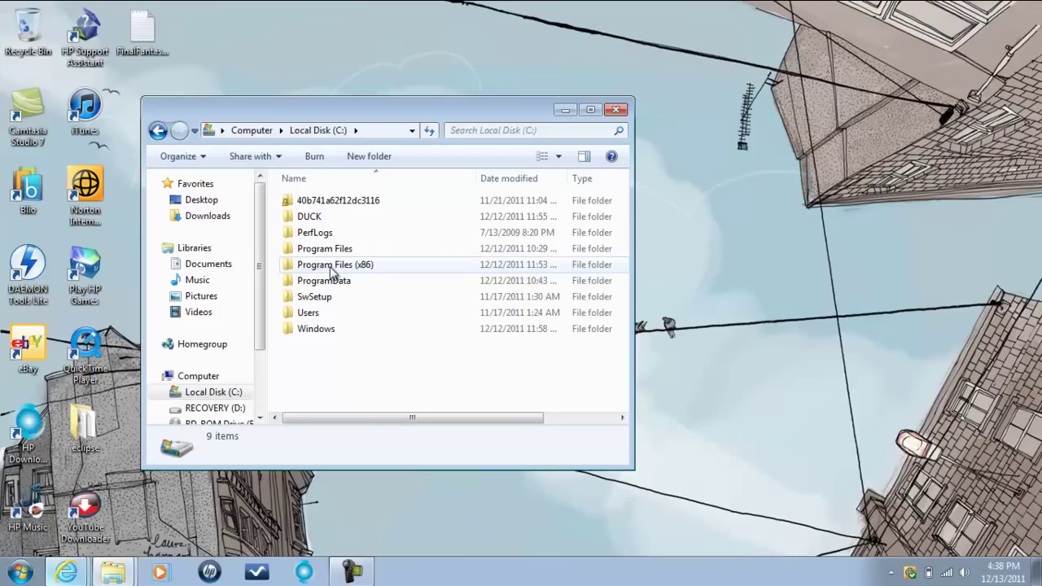
double_click(332, 273)
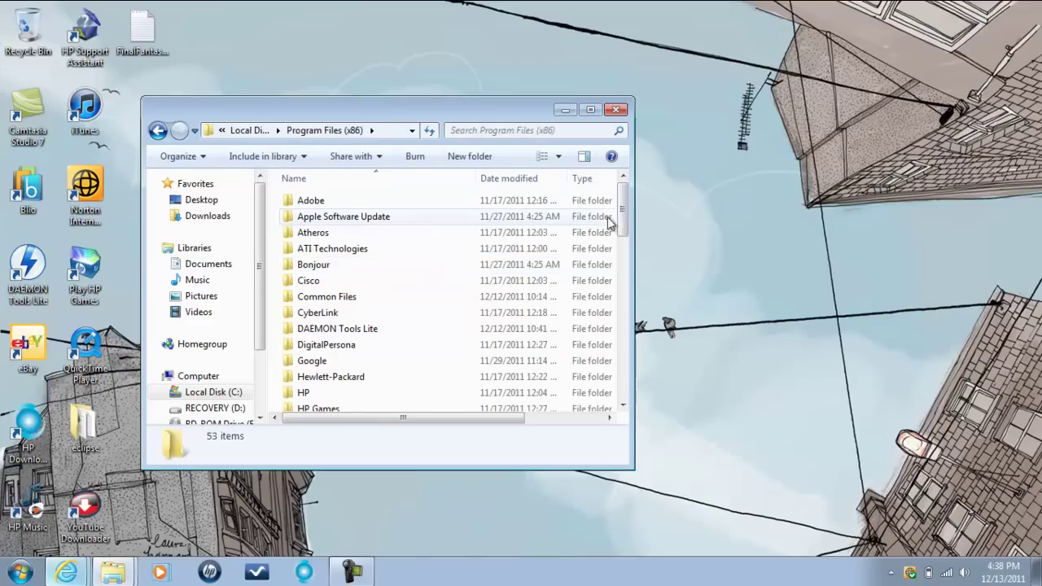
drag(624, 228, 640, 358)
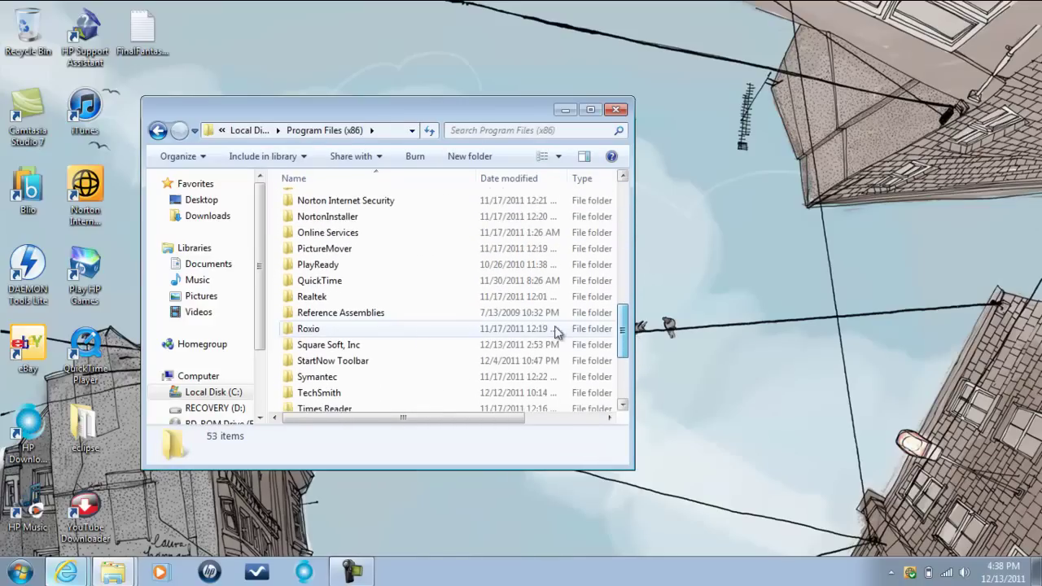
click(354, 347)
double_click(353, 347)
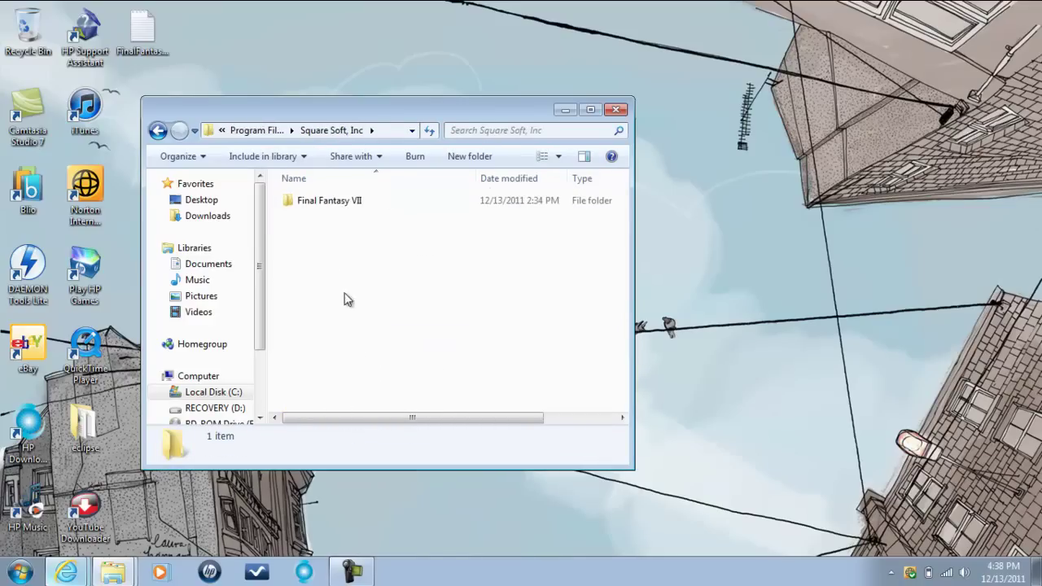
Step: Create a shortcut to the Final Fantasy VII folder and place it on the desktop beside the eclipse folder
right_click(324, 204)
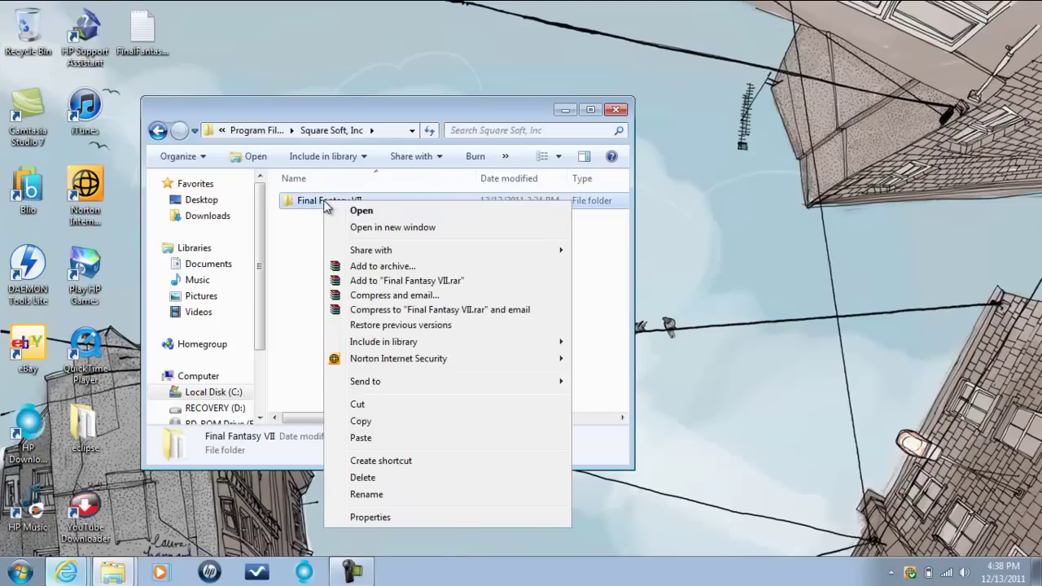
click(365, 462)
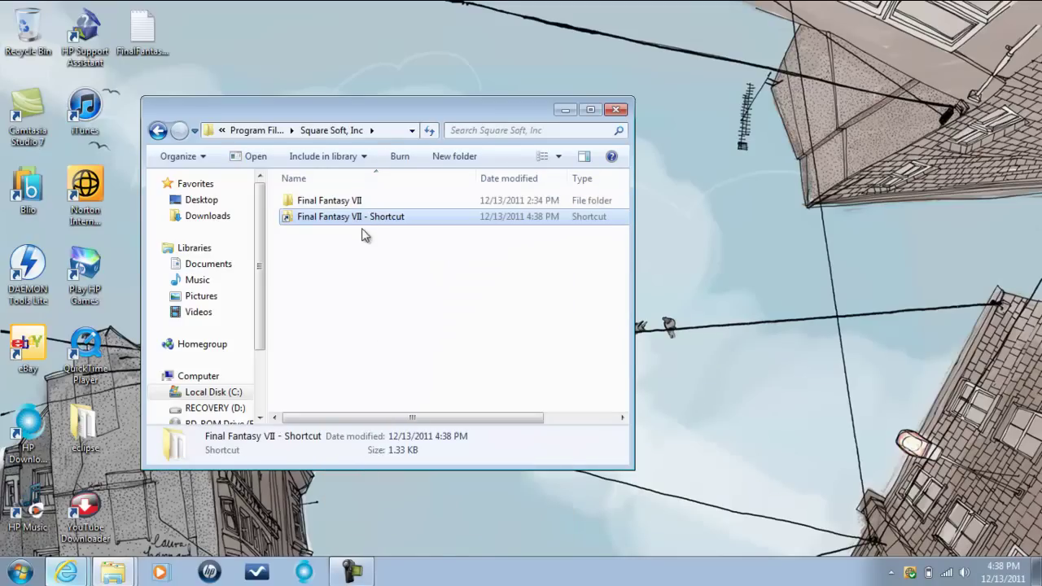
drag(392, 102, 523, 133)
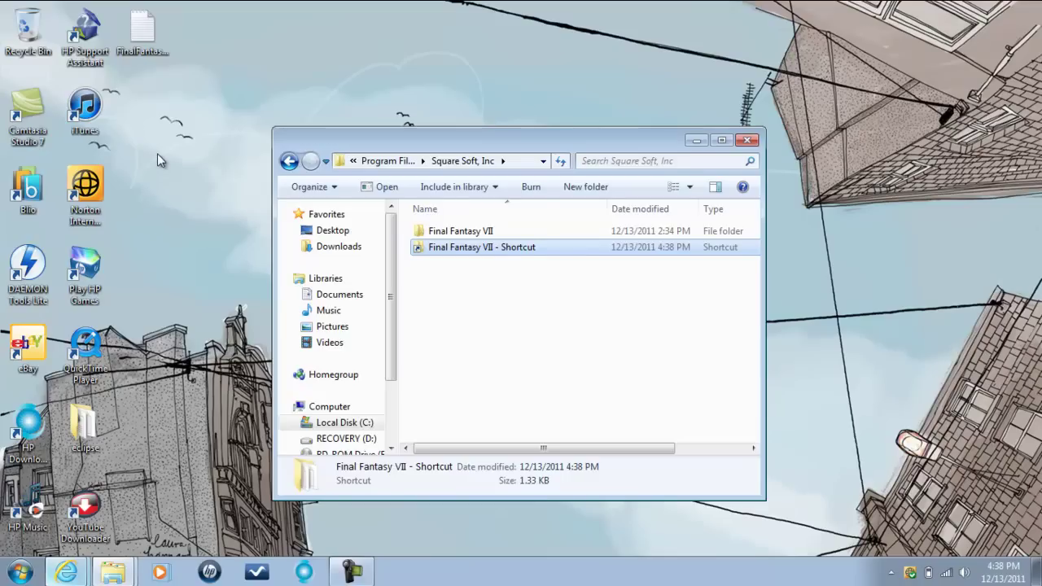
drag(482, 247, 157, 153)
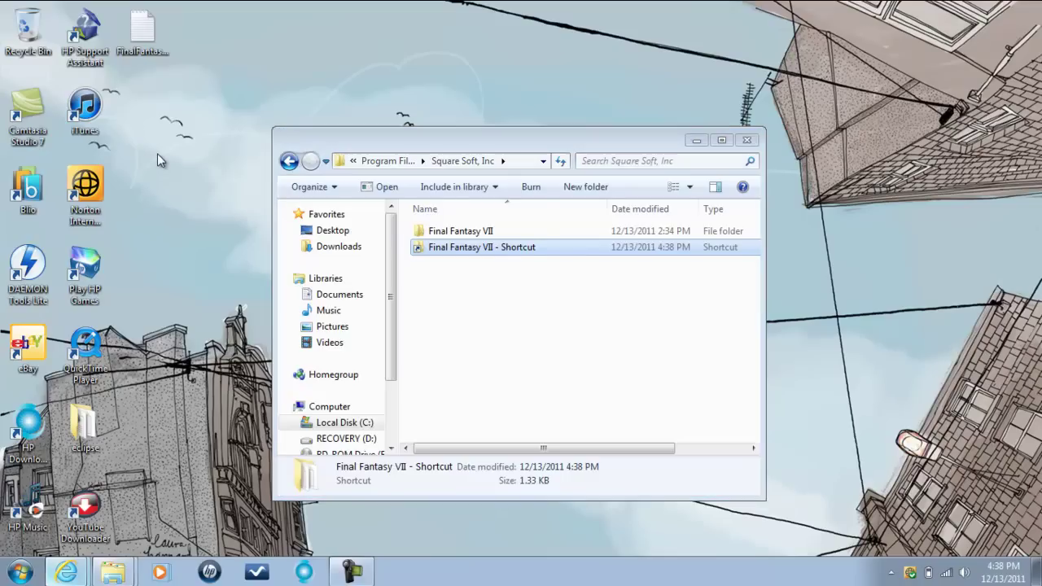
click(746, 140)
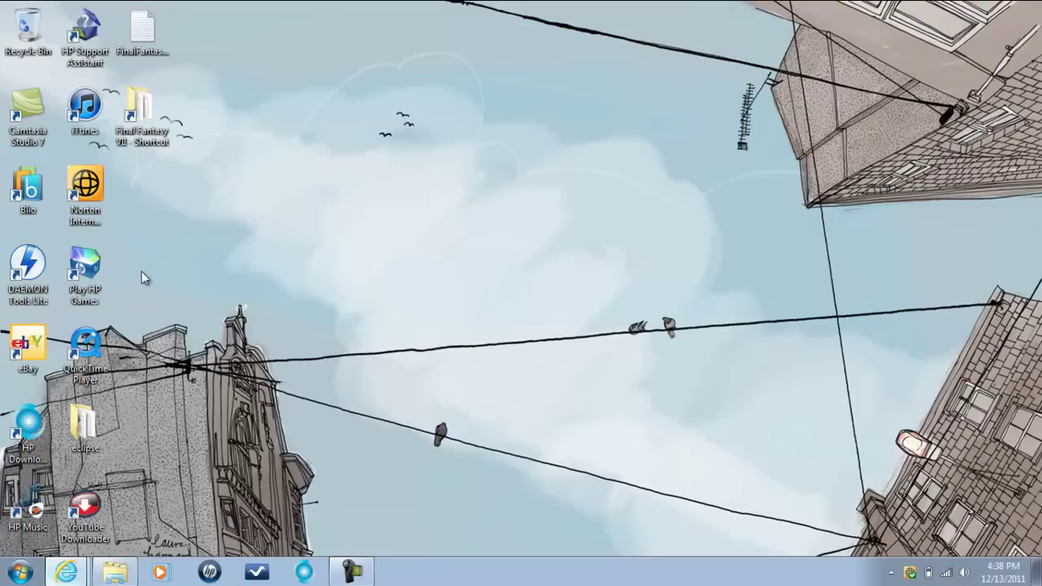
drag(141, 427, 147, 438)
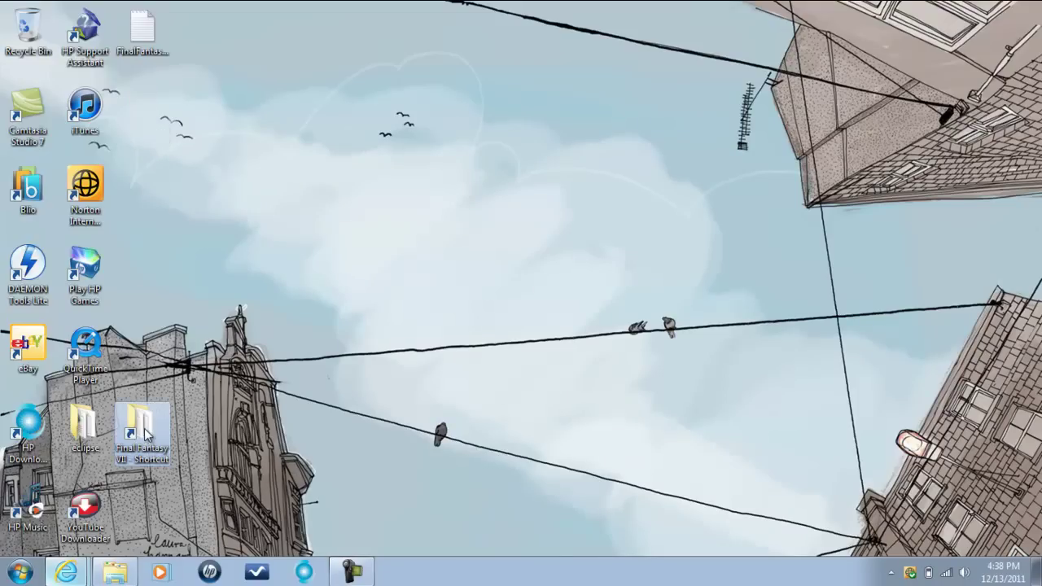
Step: Open the Final Fantasy VII folder from its desktop shortcut and bring up the properties of the FF7Config application
double_click(140, 421)
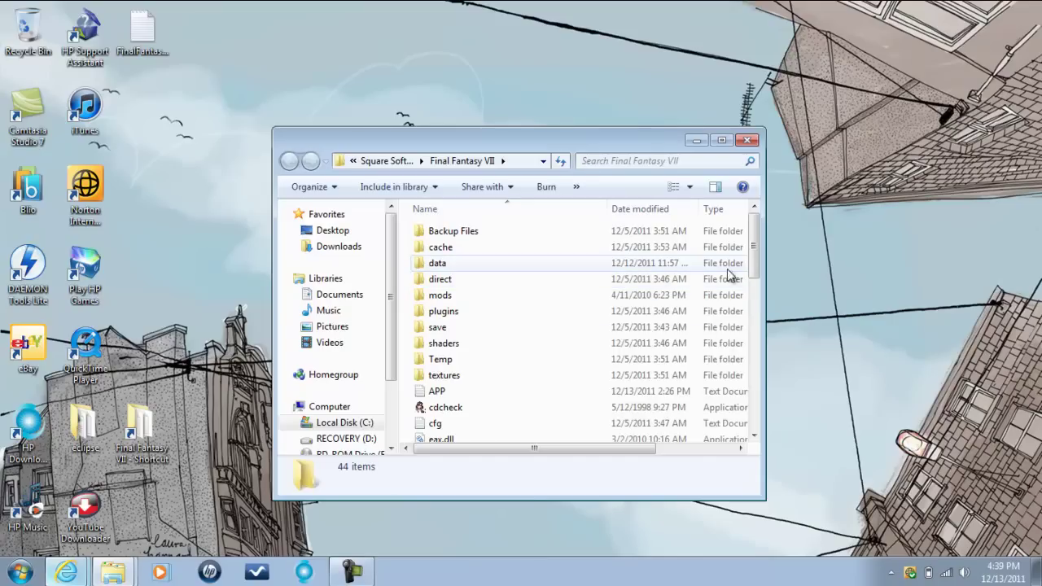
drag(754, 270, 761, 249)
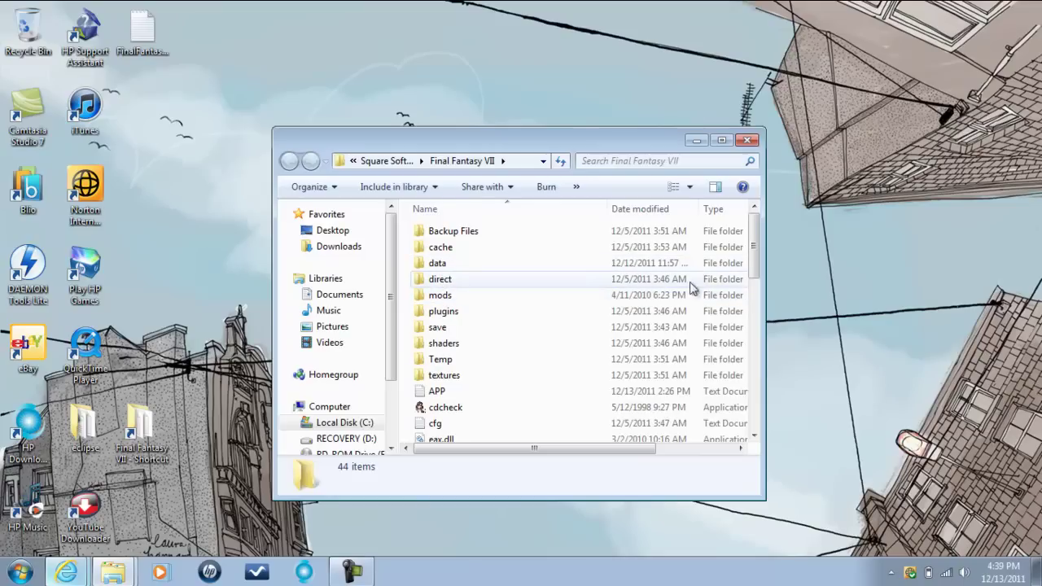
drag(754, 263, 751, 325)
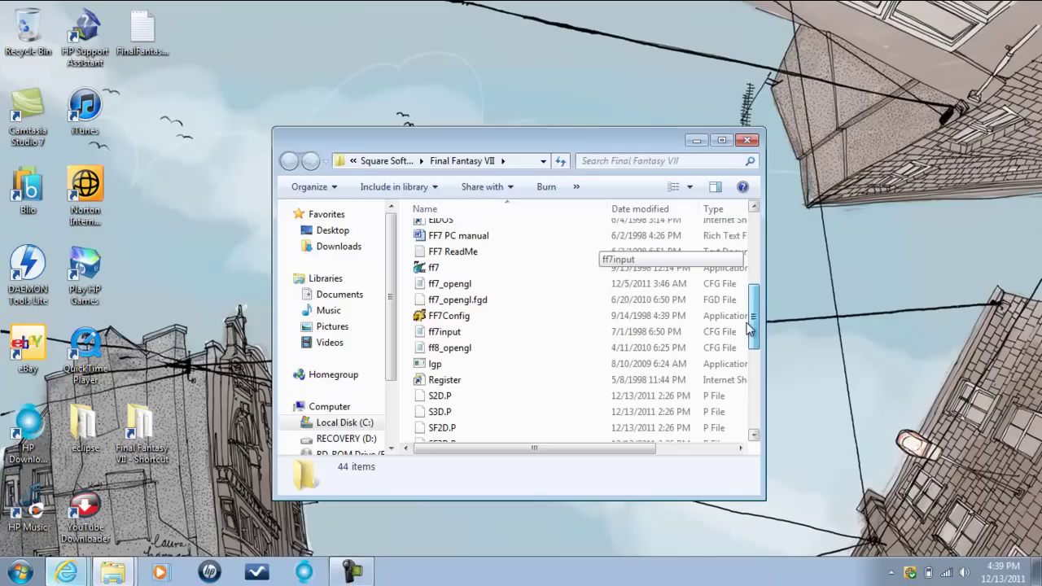
click(473, 317)
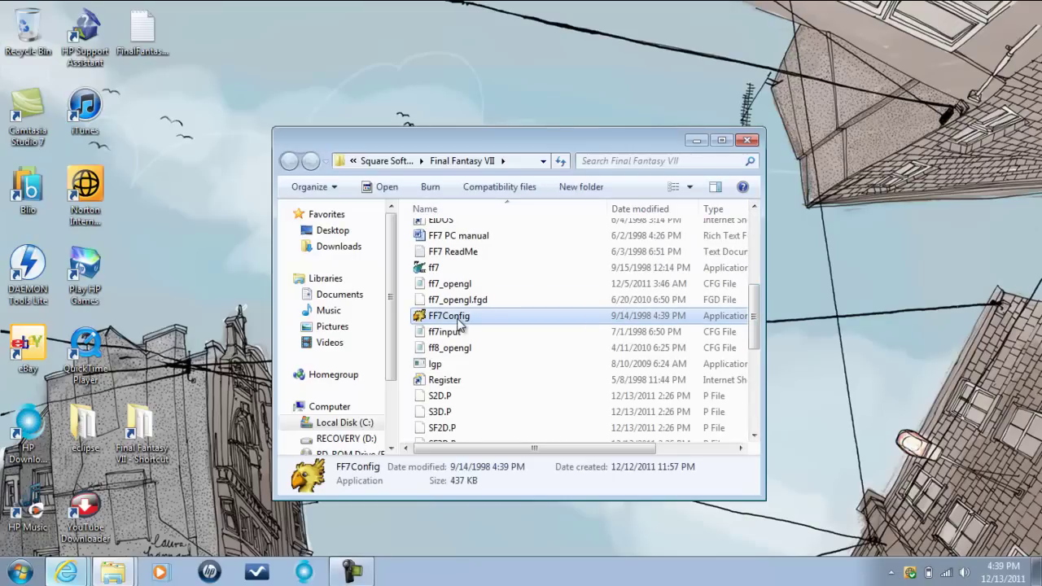
right_click(460, 324)
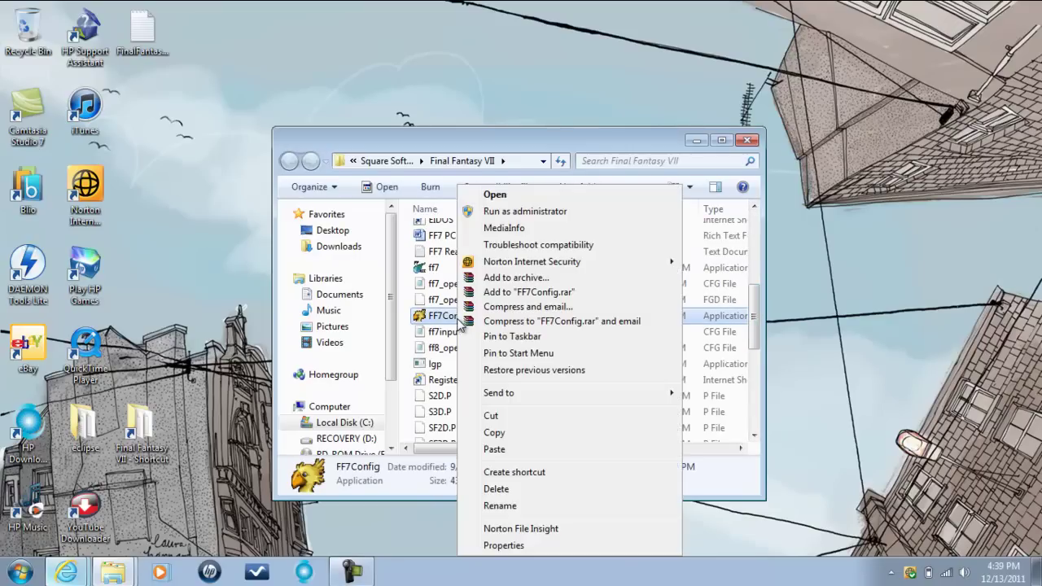
click(504, 546)
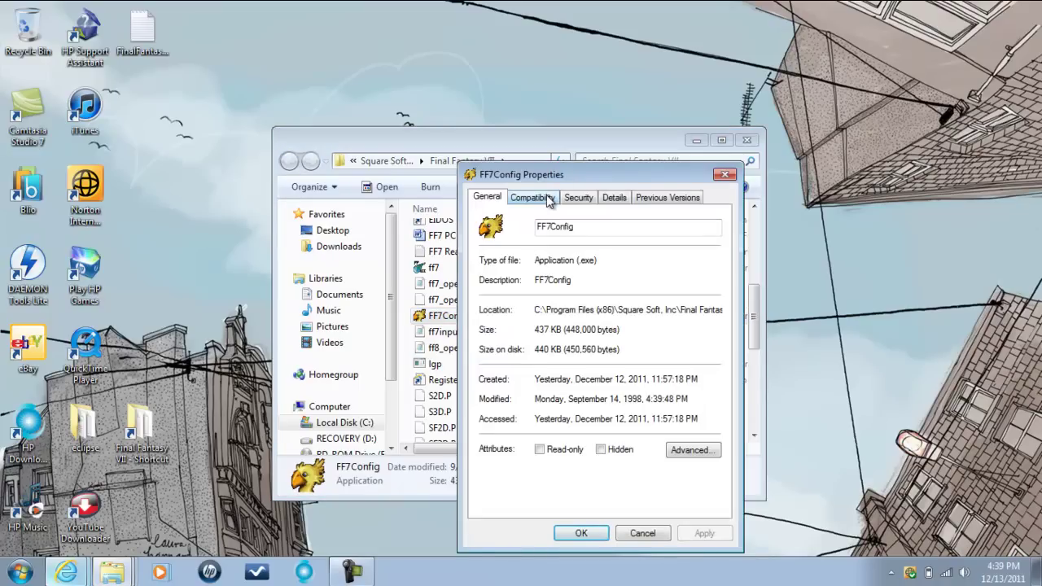
Step: Set FF7Config to run in Windows 95 compatibility mode and as an administrator, and apply the changes
click(545, 201)
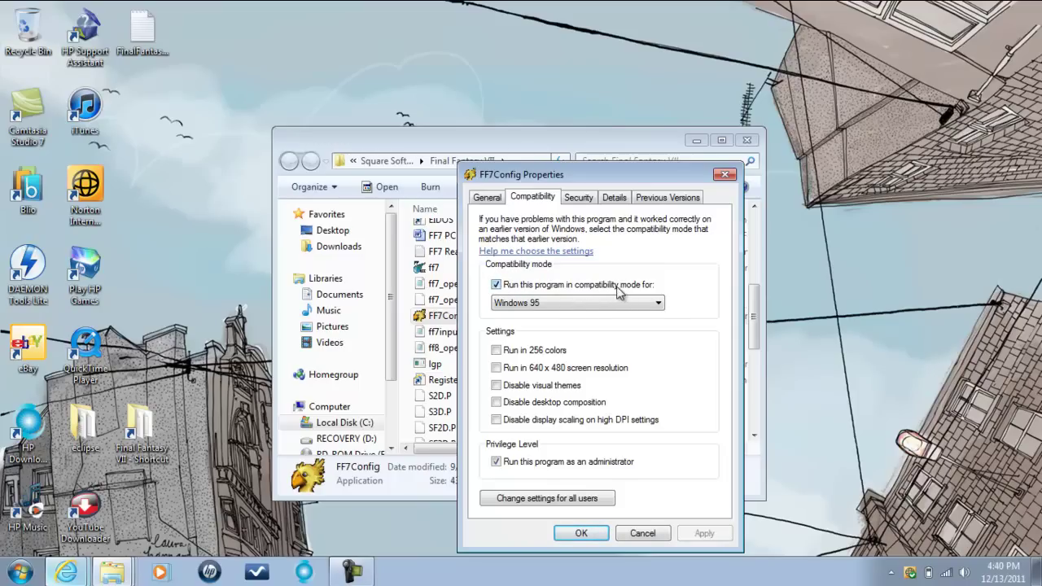
click(658, 302)
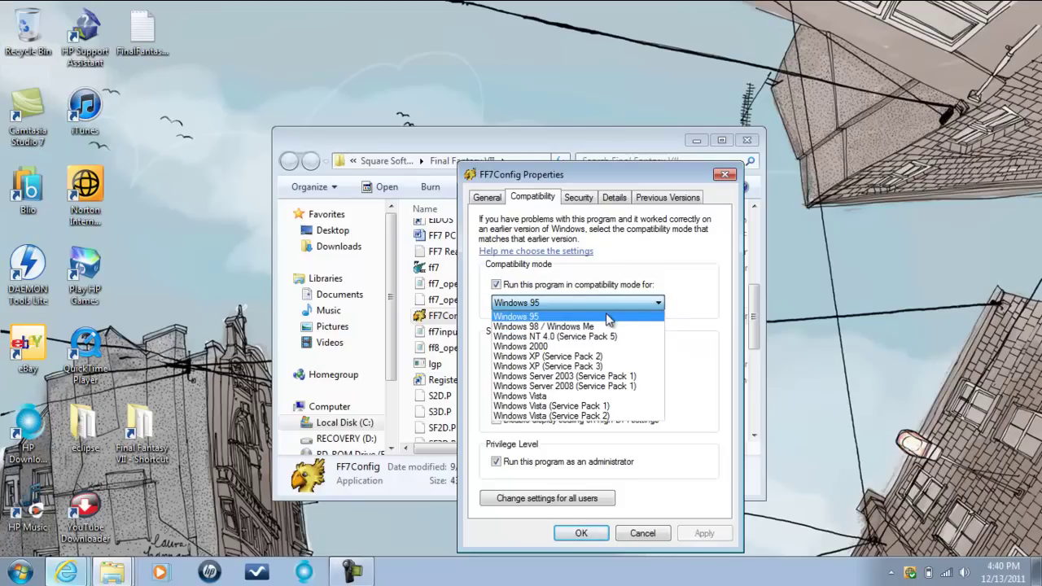
click(606, 317)
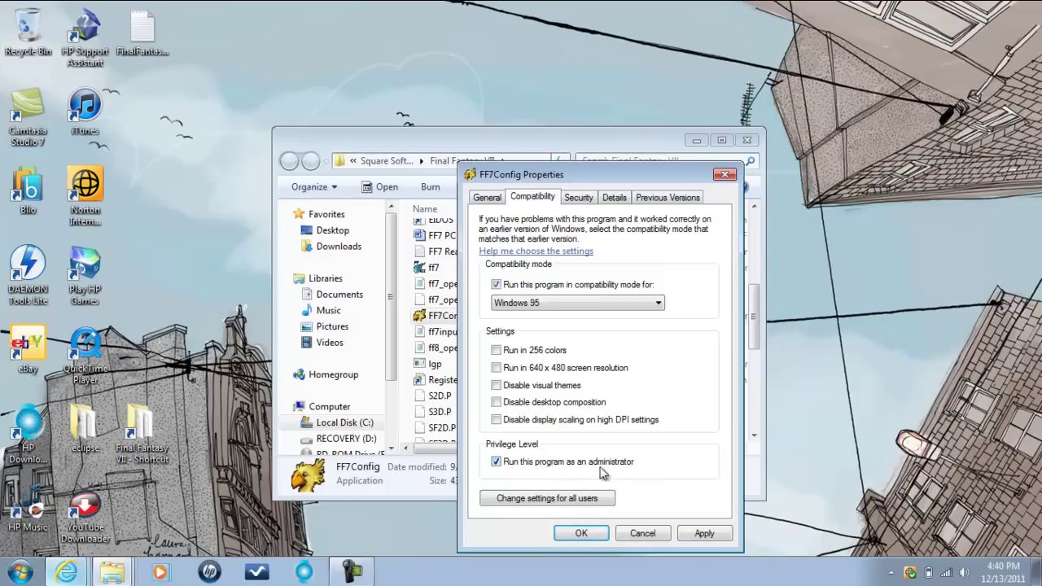
click(691, 533)
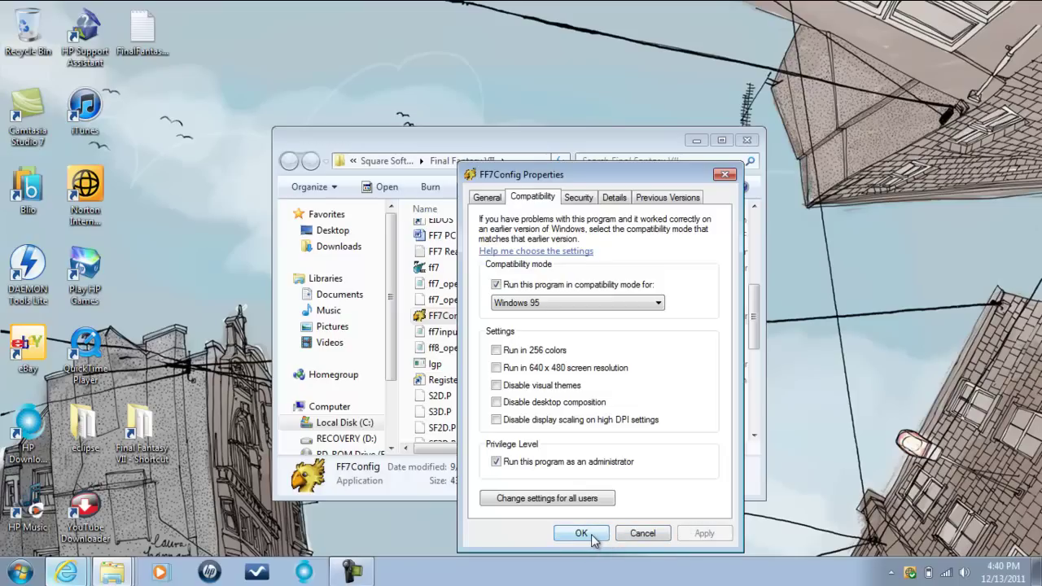
click(582, 534)
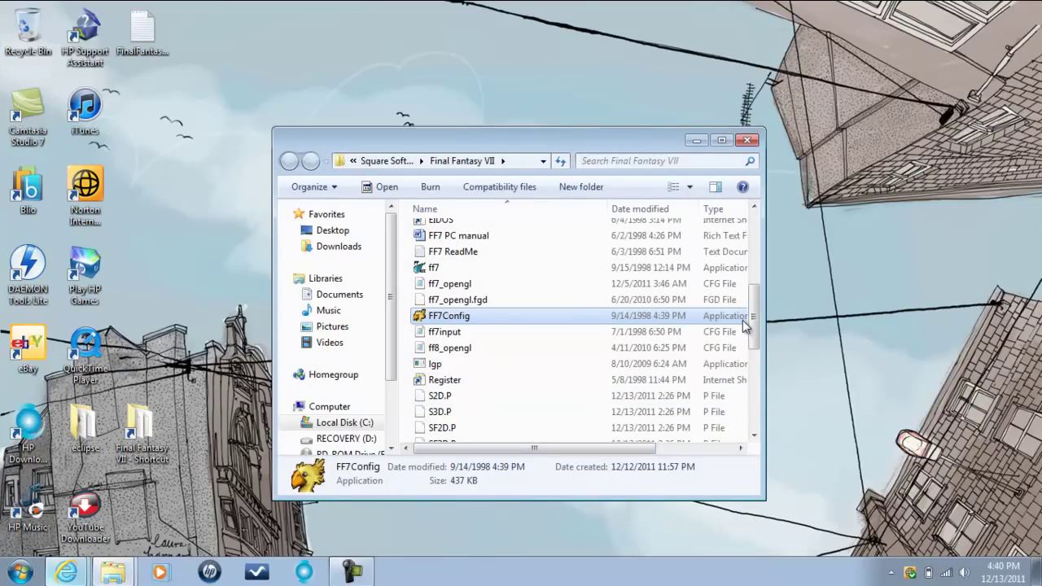
Step: Close the game folder, switch to Internet Explorer, and open the Laptop Keypad patch download from the Final Fantasy VII patches page
drag(754, 330, 757, 319)
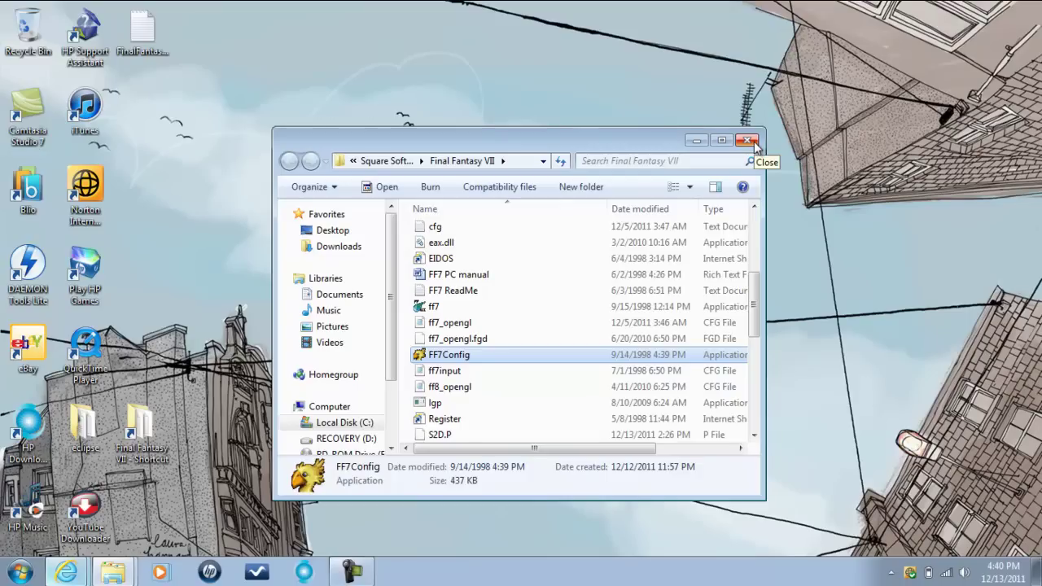
click(99, 519)
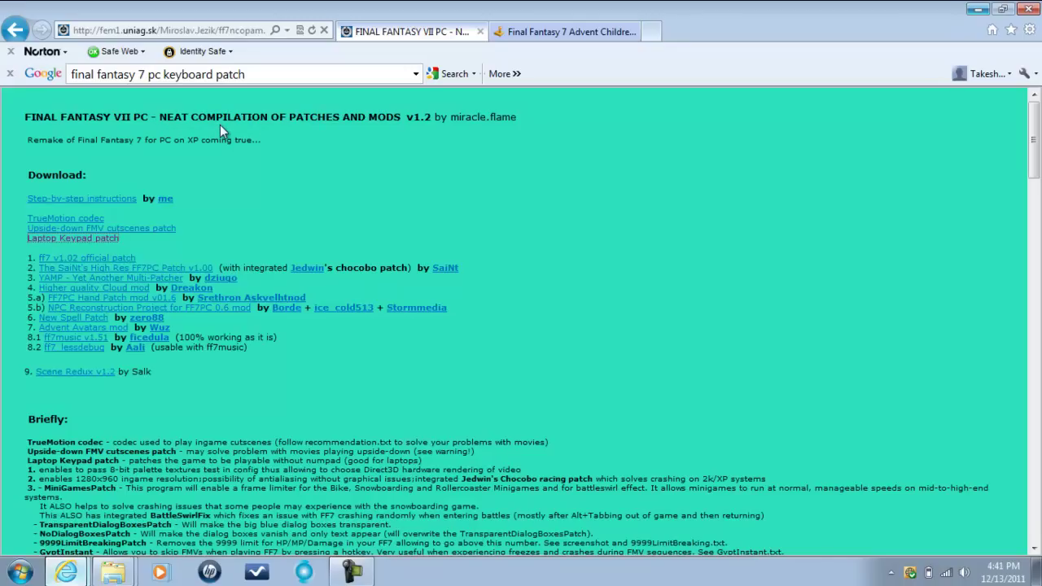
click(109, 239)
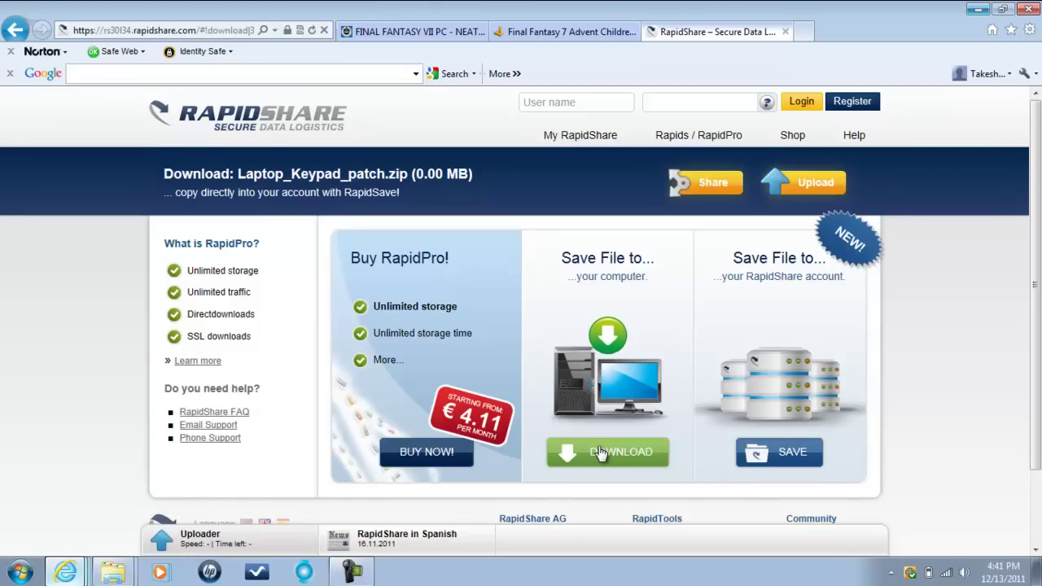
Step: Download Laptop_Keypad_patch.zip from RapidShare to the computer, save it, and minimize the browser
click(601, 452)
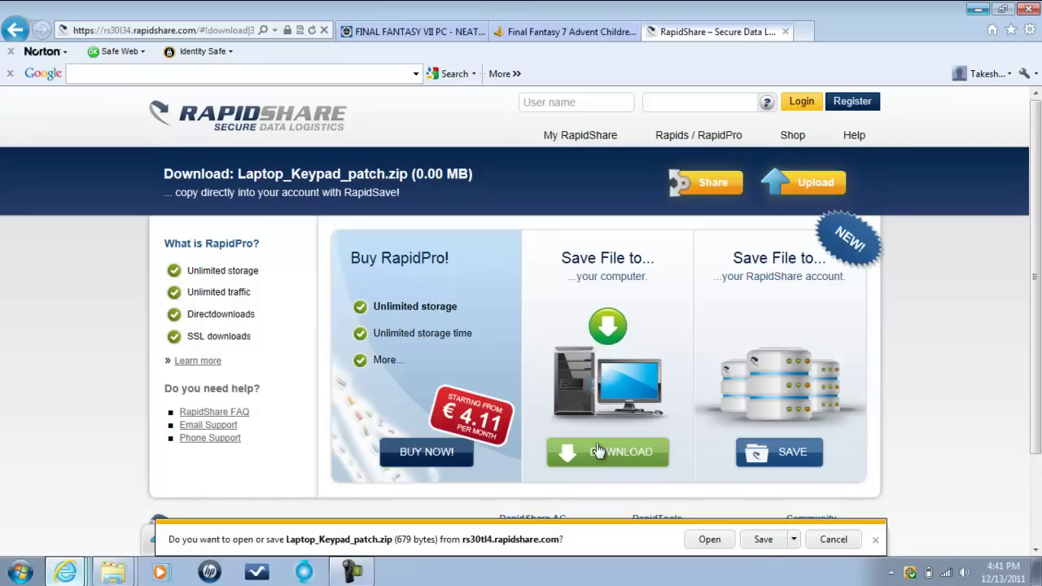
click(764, 539)
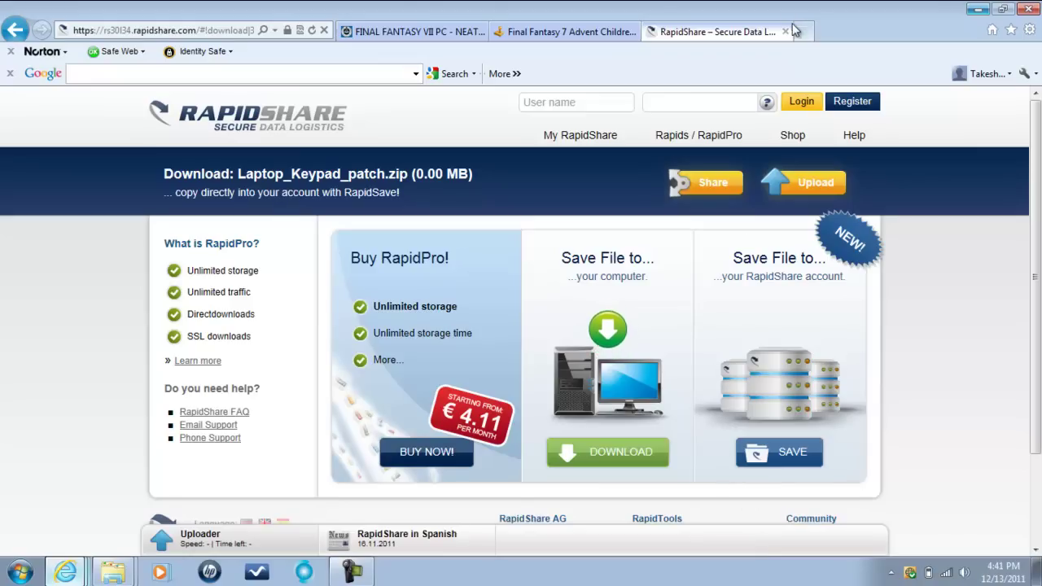
click(977, 10)
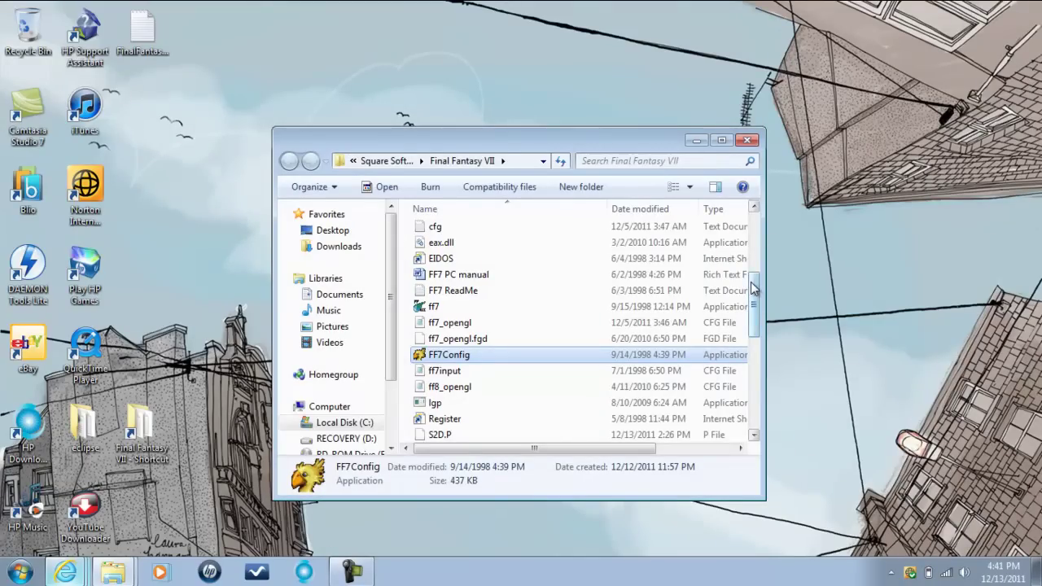
Step: Bring up the Downloads folder and place its window so the Final Fantasy VII folder stays accessible beside it
drag(754, 287, 753, 283)
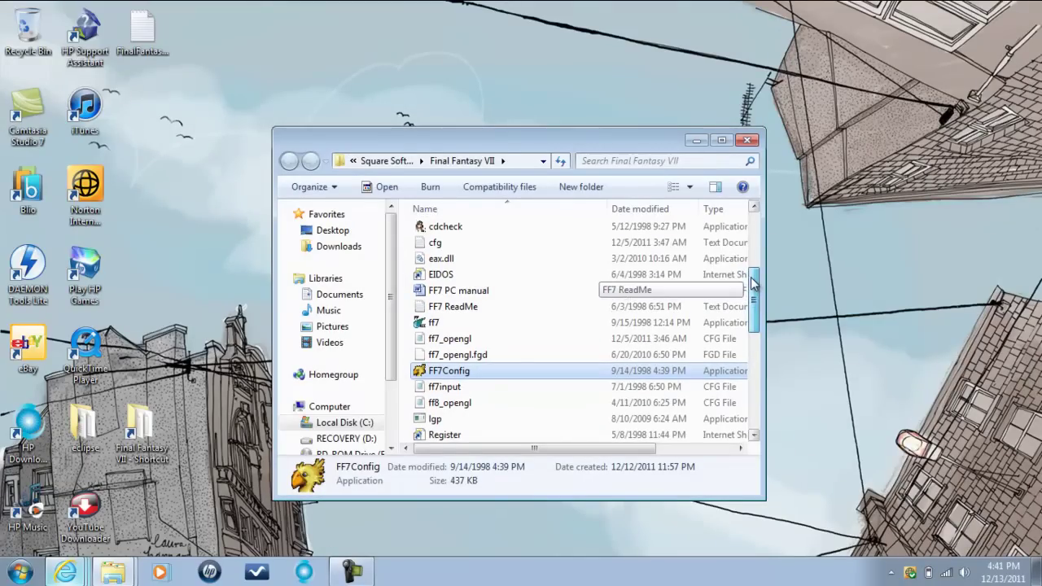
drag(753, 283, 756, 249)
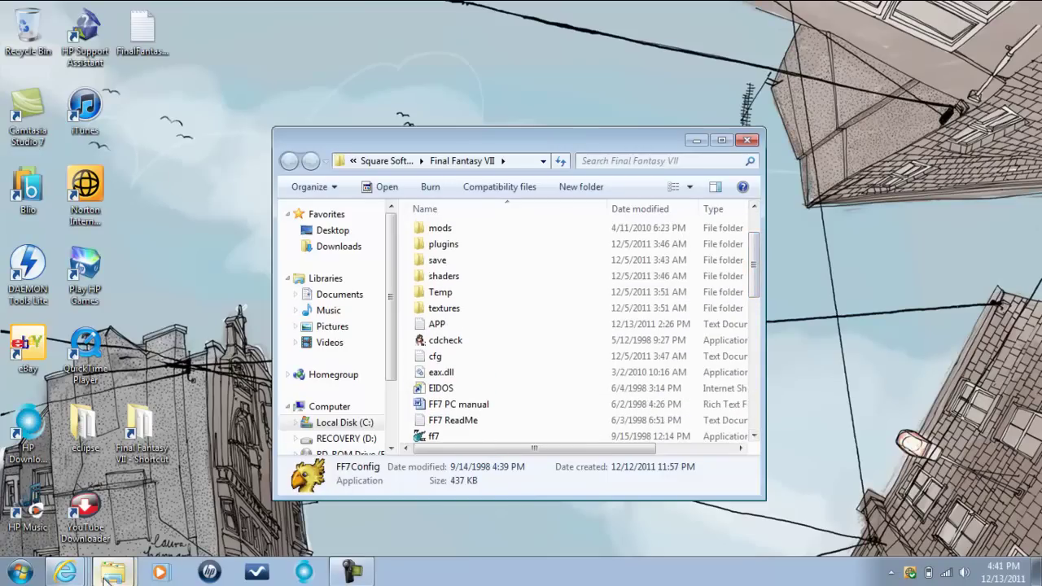
click(120, 515)
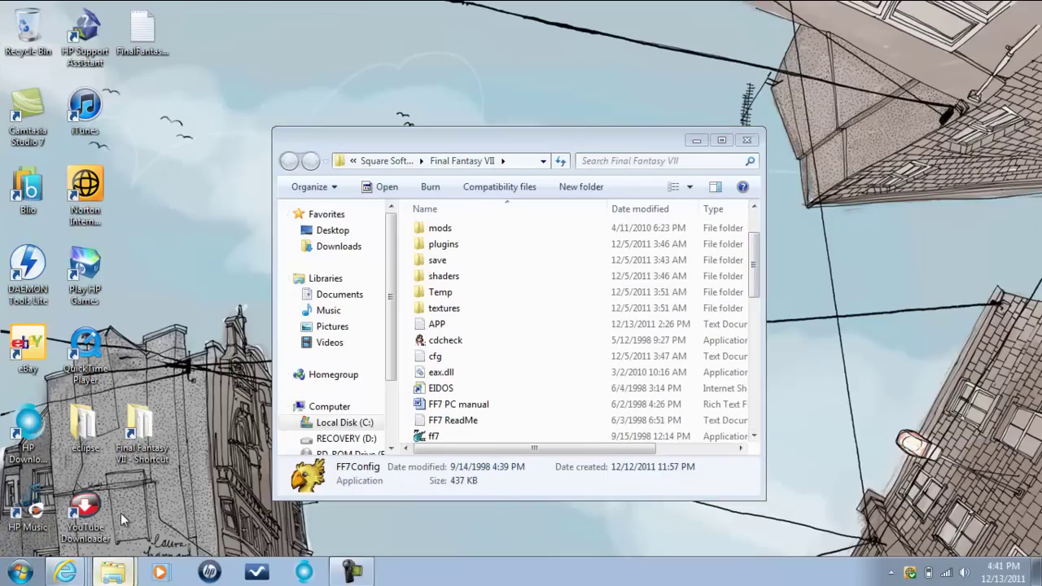
drag(457, 92, 886, 32)
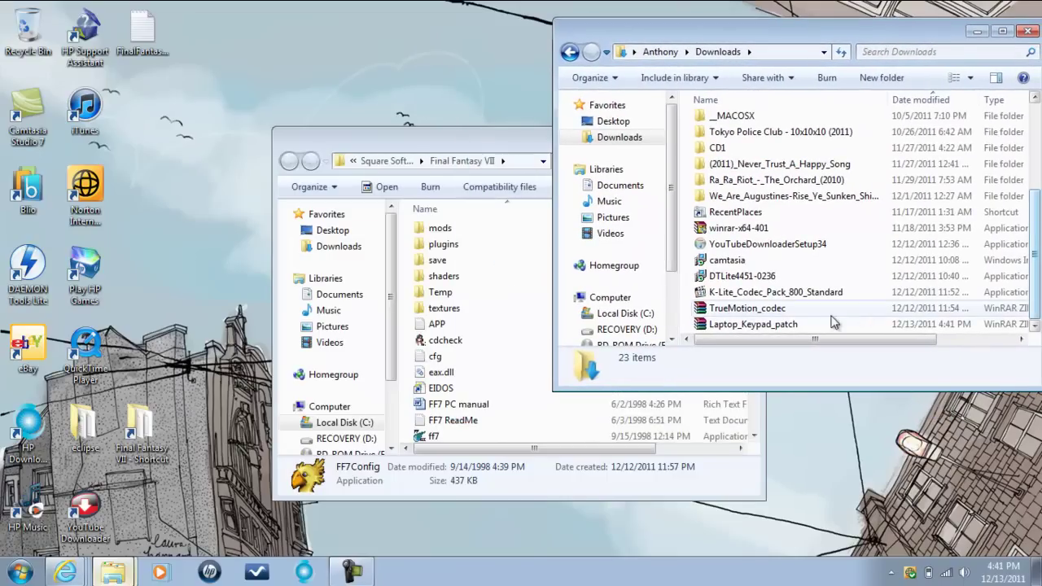
Step: Extract the Laptop_Keypad_patch archive directly into Downloads and open the extracted Laptop Keypad patch folder
click(753, 325)
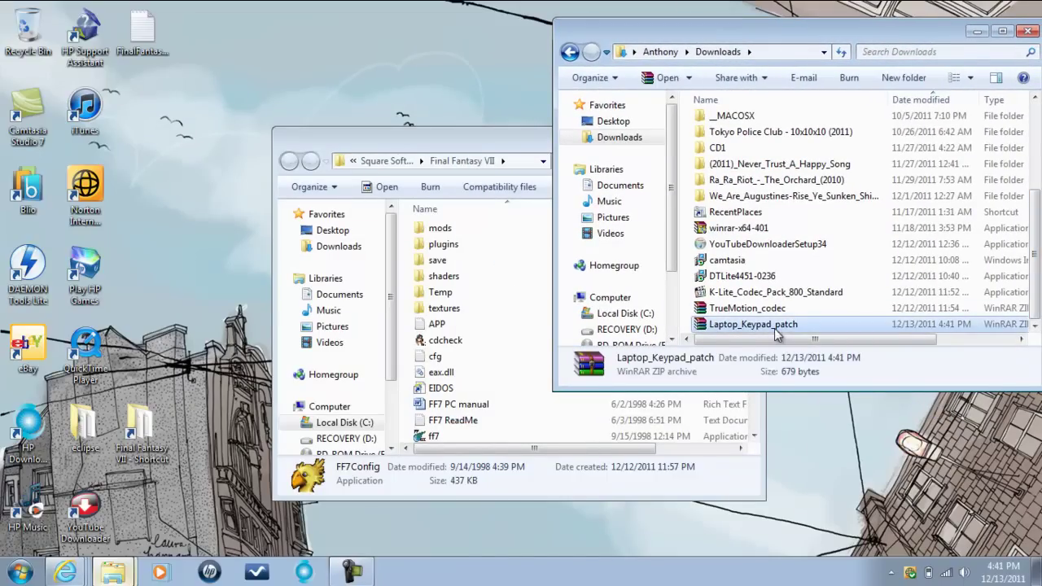
right_click(774, 328)
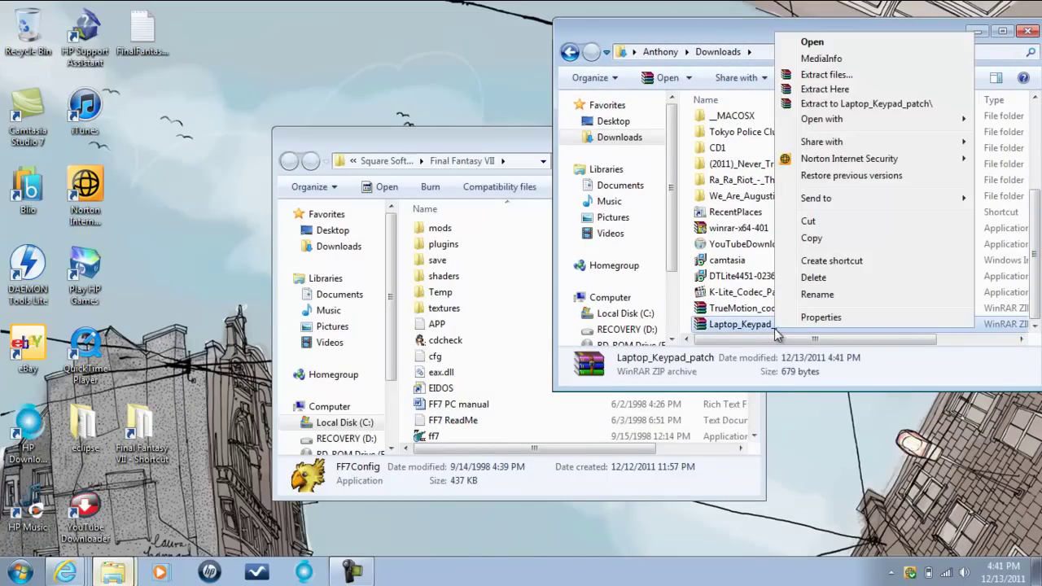
click(845, 92)
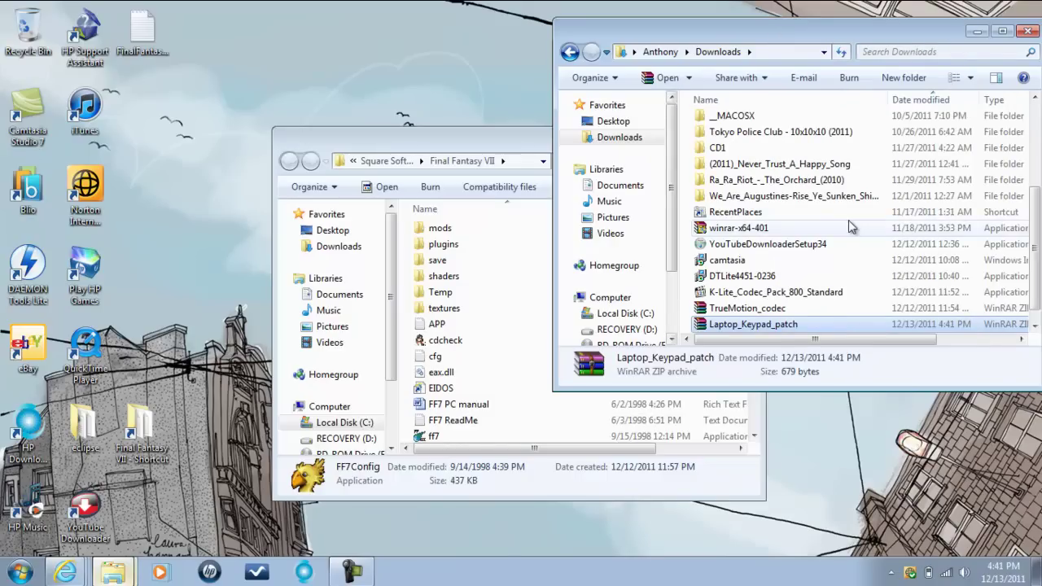
scroll(1022, 254, up, 3)
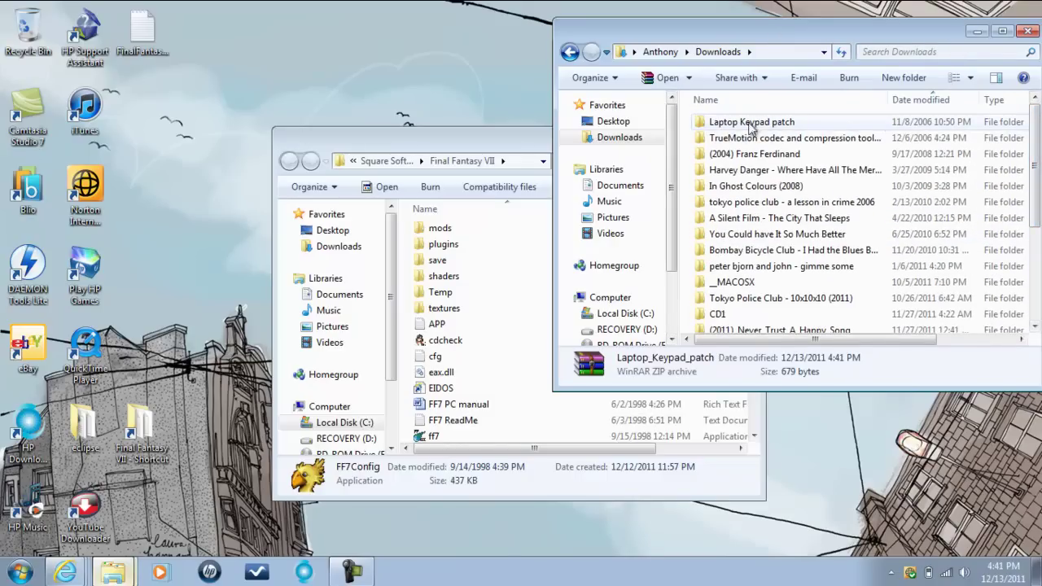
double_click(752, 124)
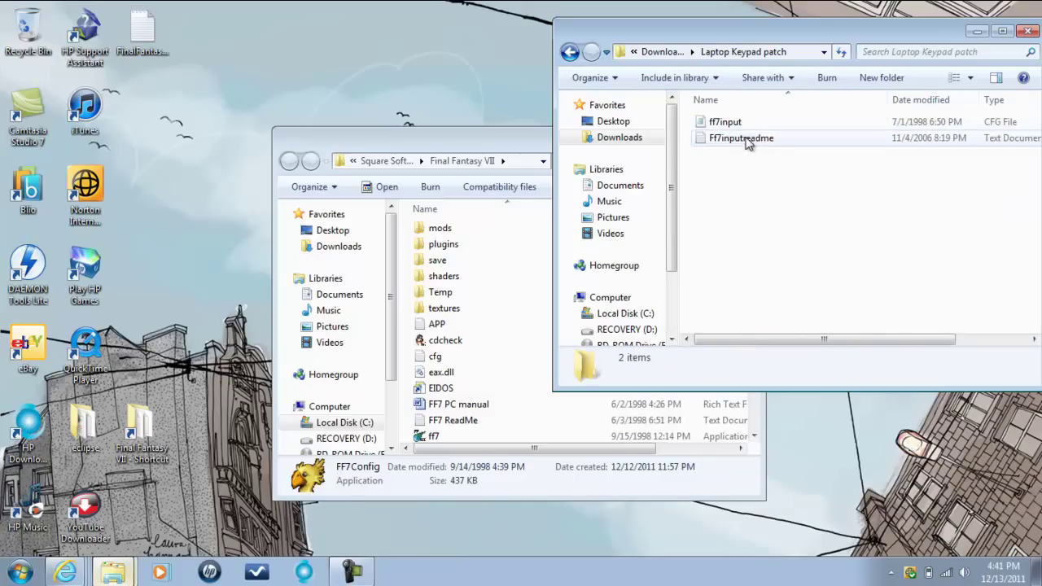
Step: Copy the patch's ff7input file into the Final Fantasy VII folder, replacing the existing file
click(729, 124)
right_click(729, 124)
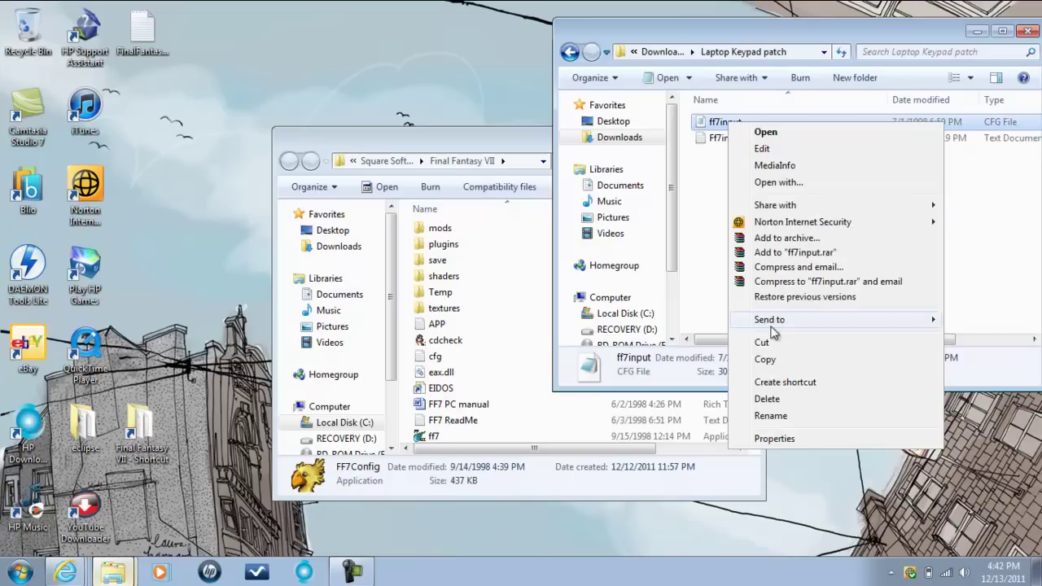
click(765, 361)
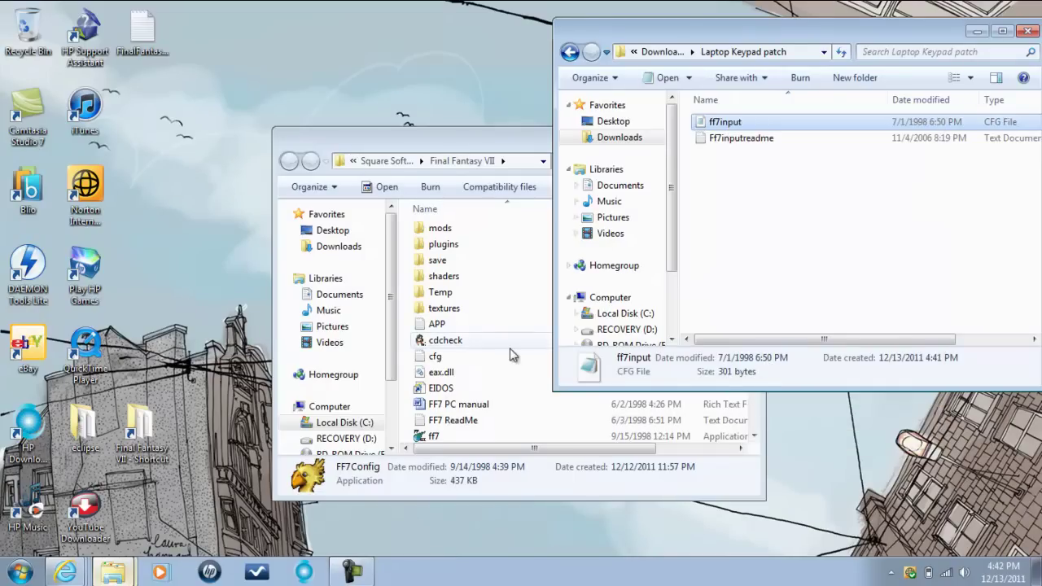
click(405, 347)
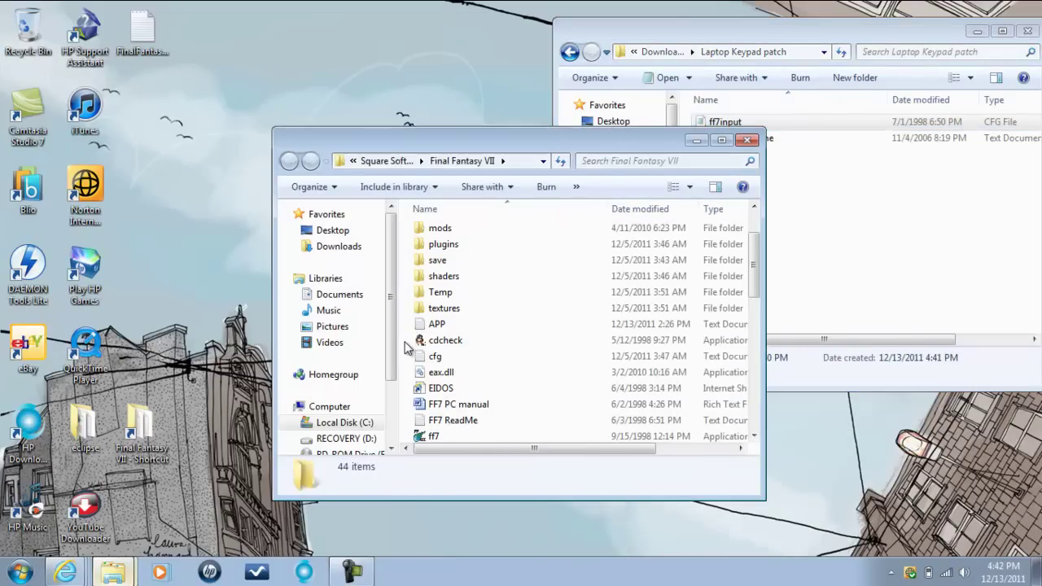
right_click(406, 342)
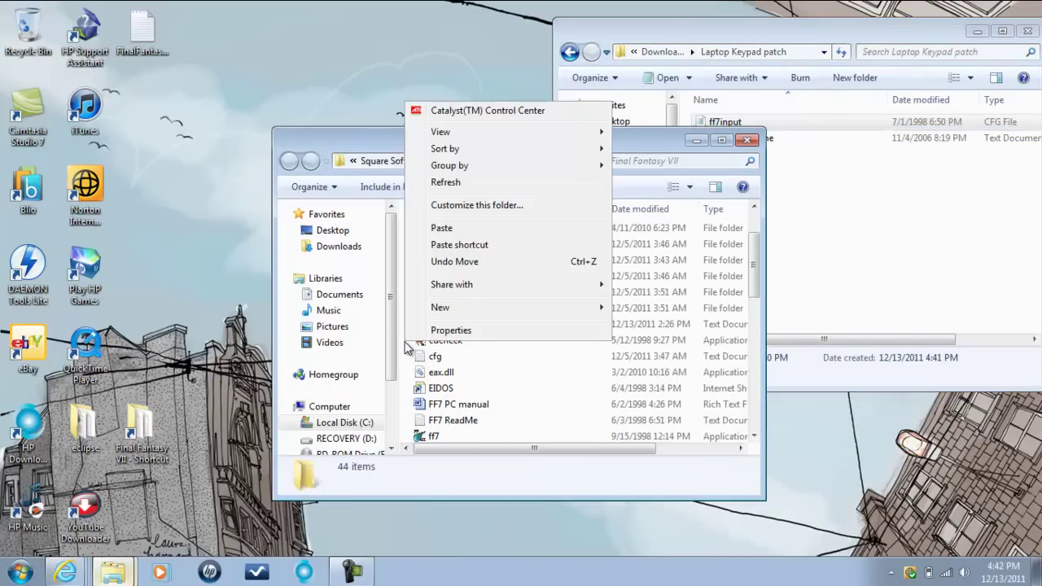
click(453, 233)
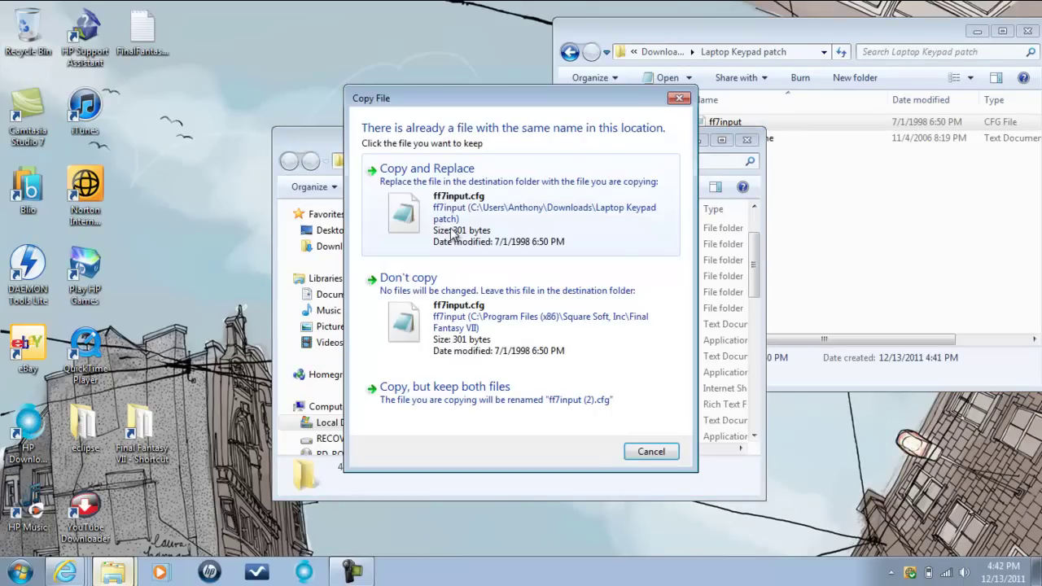
click(409, 214)
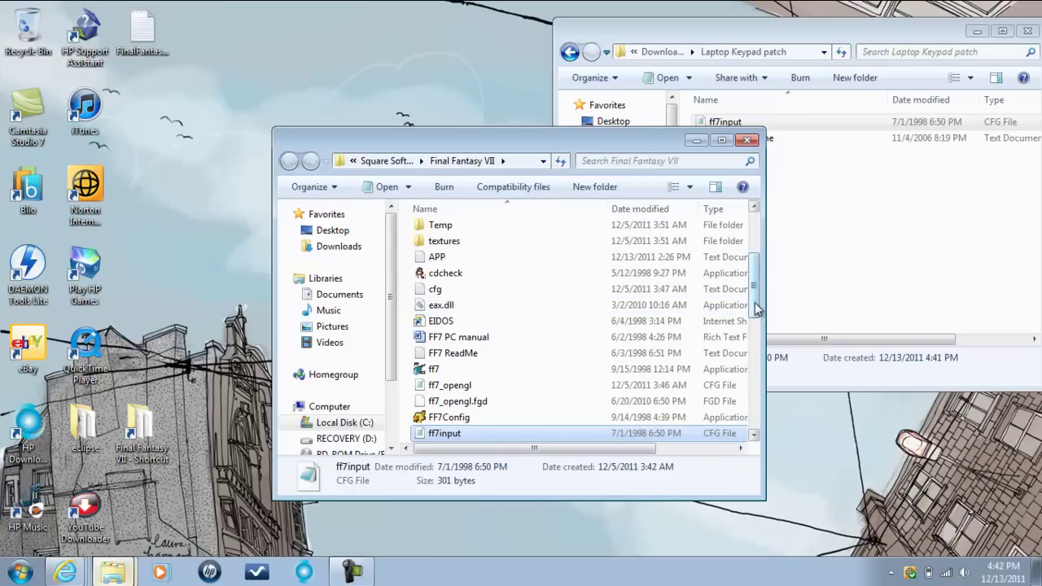
Step: Return from the Laptop Keypad patch folder to the Downloads folder
drag(756, 308, 757, 301)
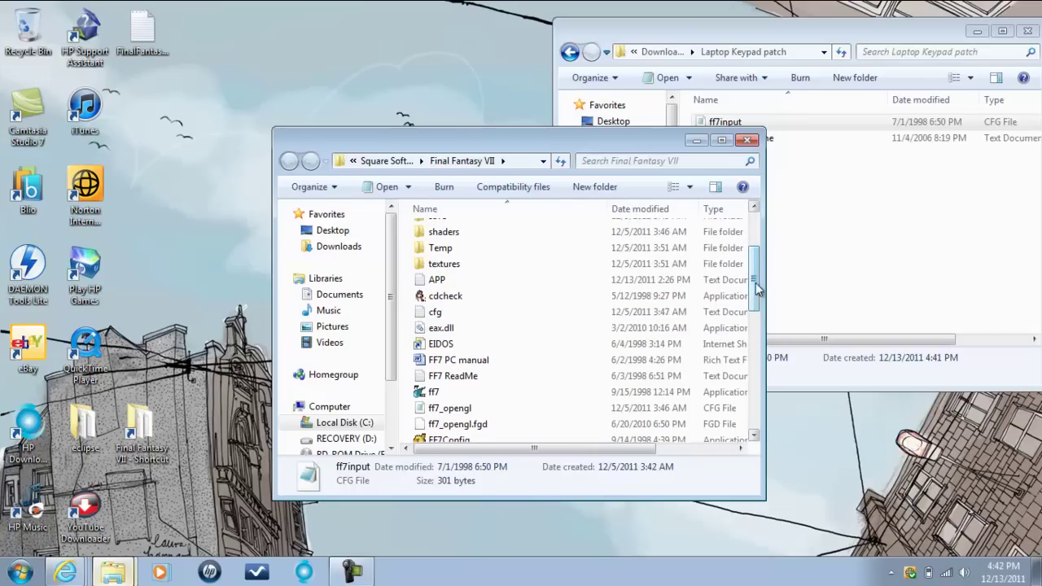
click(831, 260)
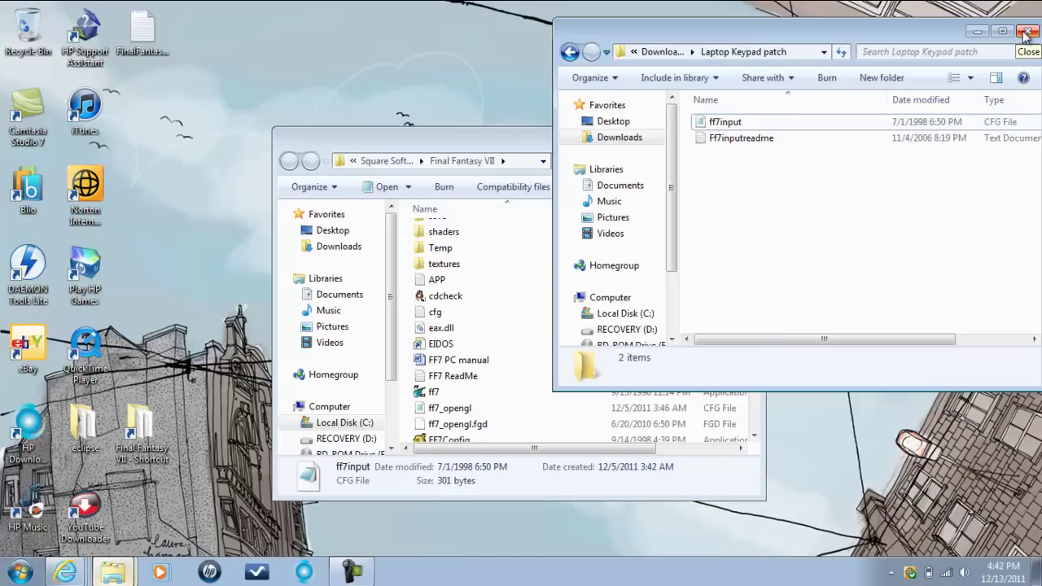
click(570, 51)
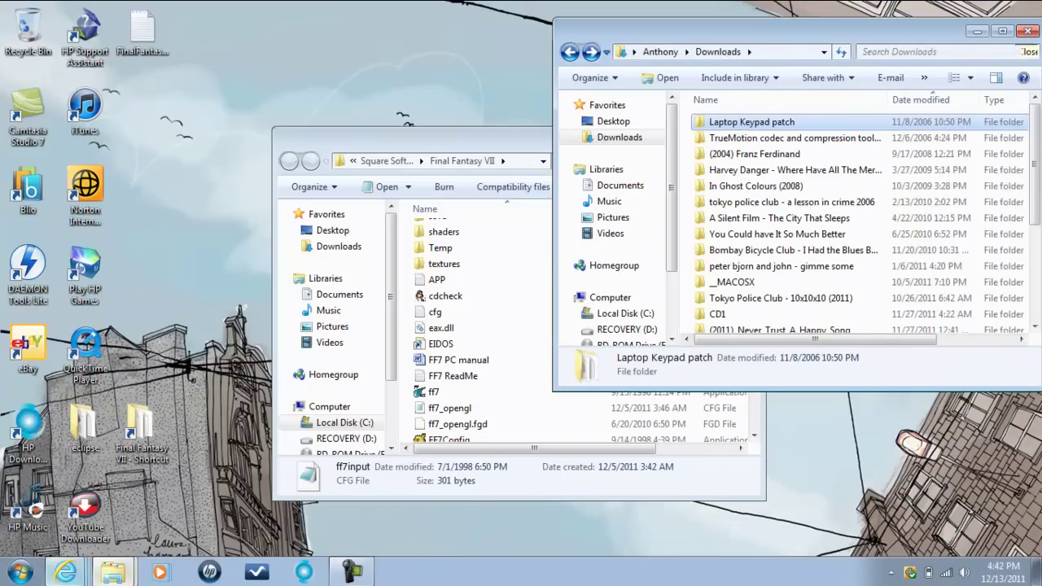
Step: Switch to Internet Explorer, download and save the Final Fantasy 7 Retail v1.02 Patch (ff7102zx.zip) from GameFront, and minimize the browser
click(70, 528)
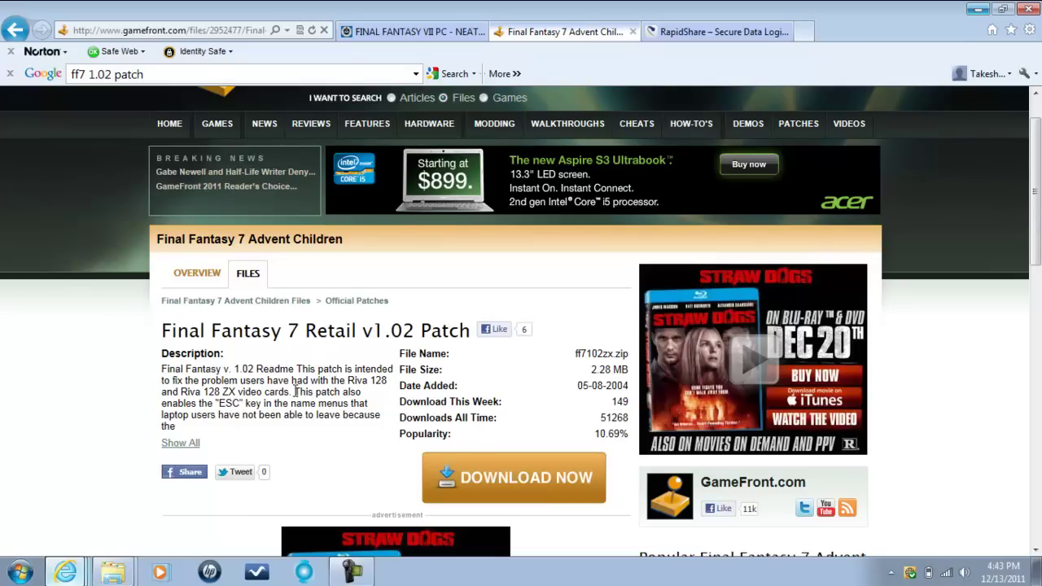
drag(306, 394, 334, 402)
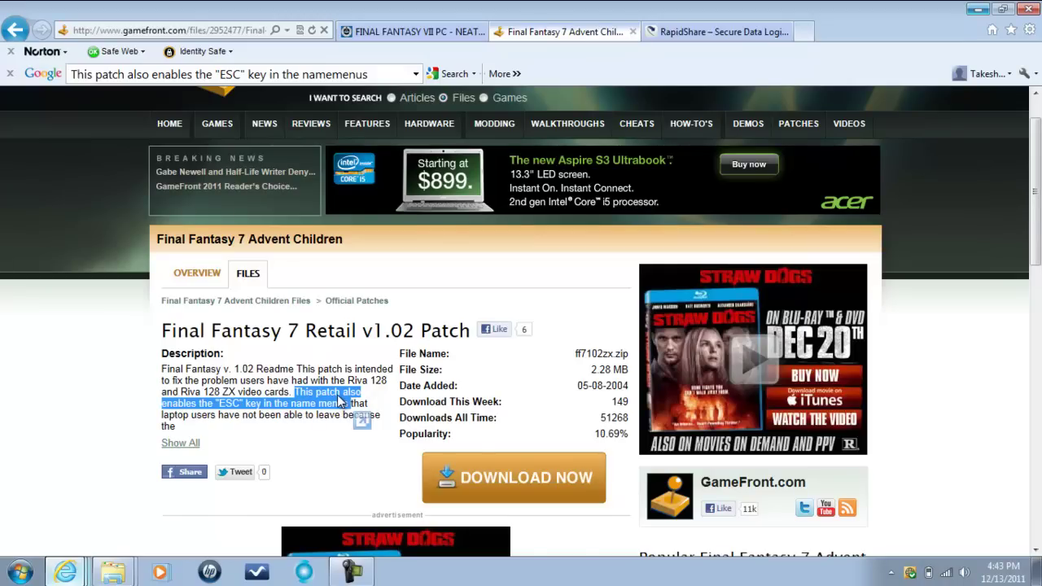
click(334, 403)
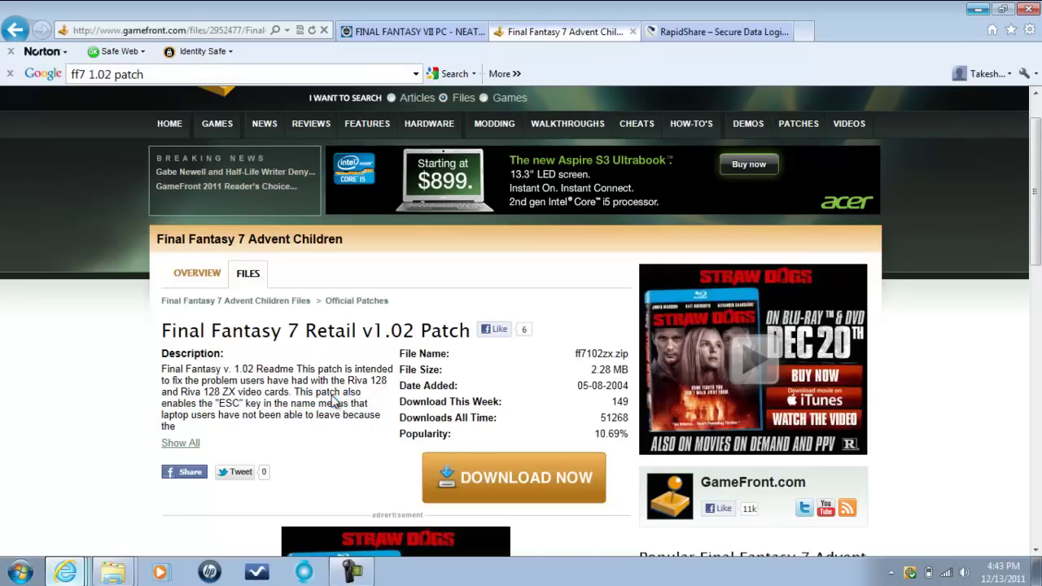
click(485, 473)
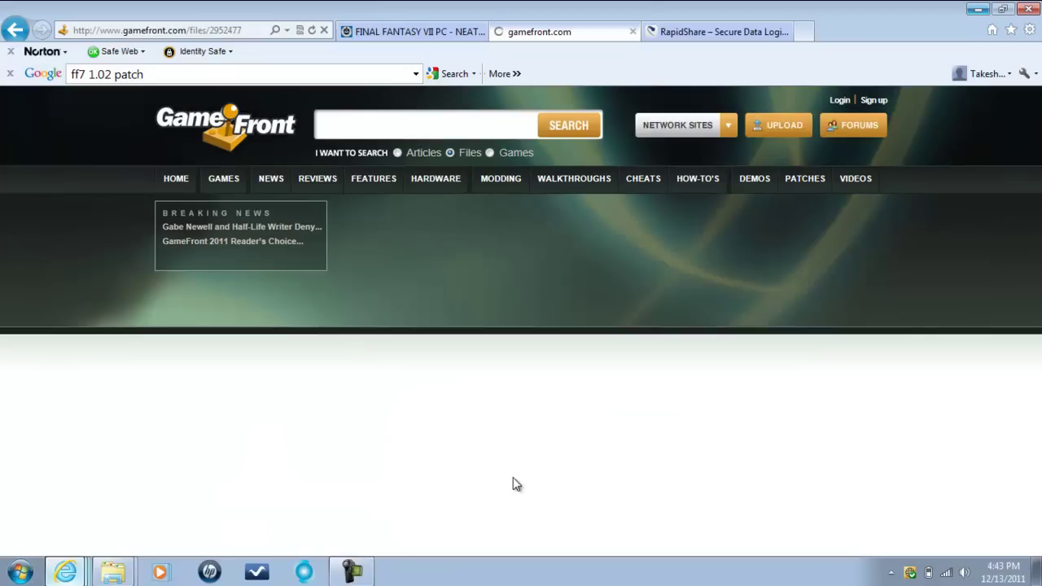
drag(1039, 213, 1017, 267)
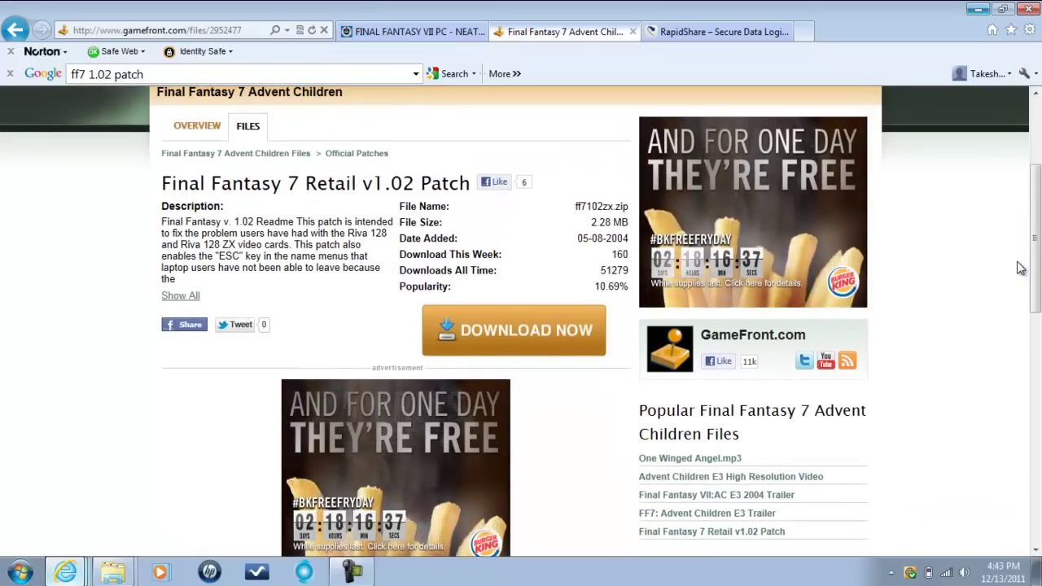
click(529, 330)
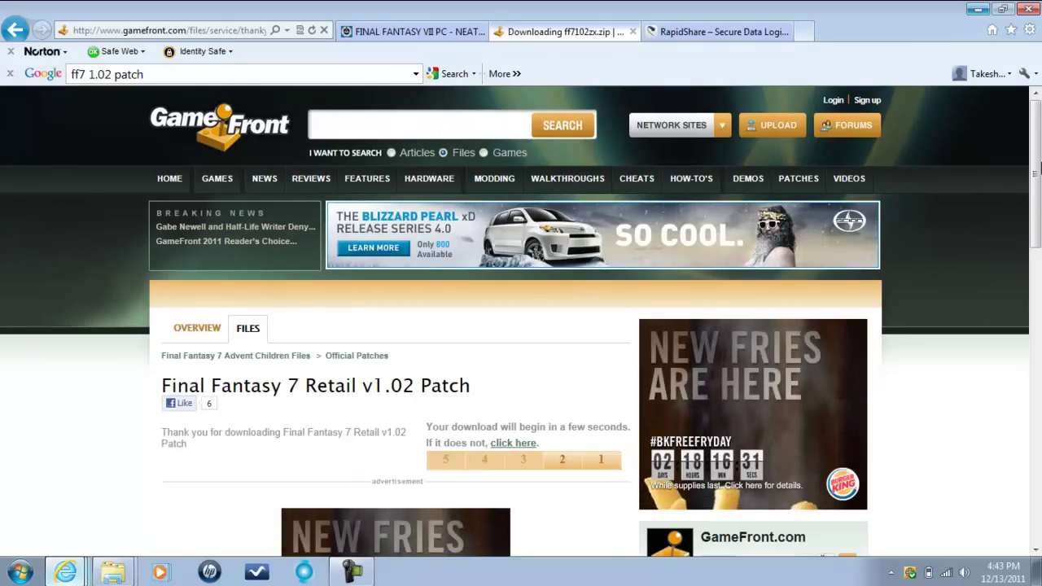
drag(1037, 168, 1037, 195)
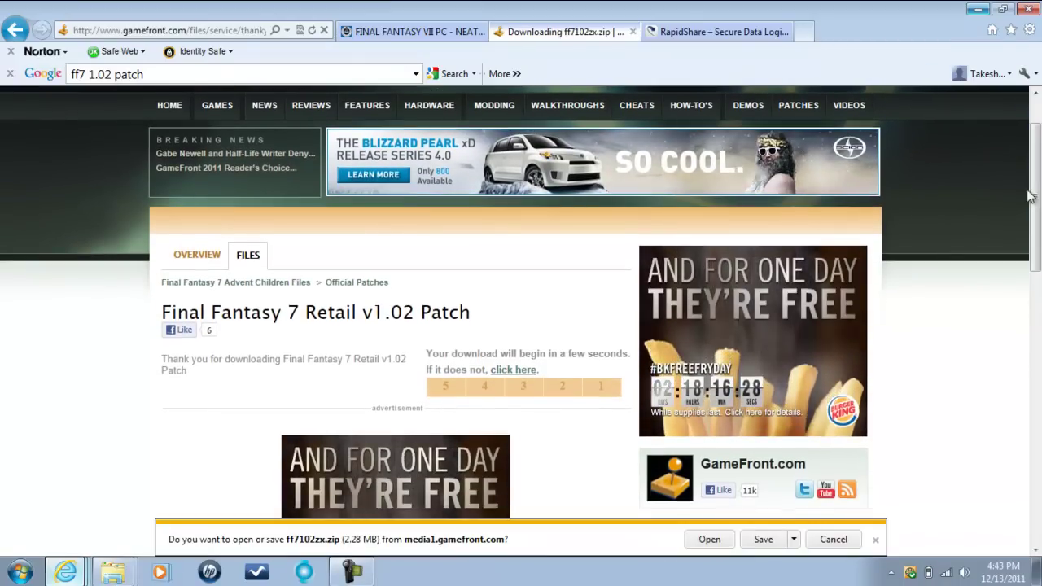
click(763, 539)
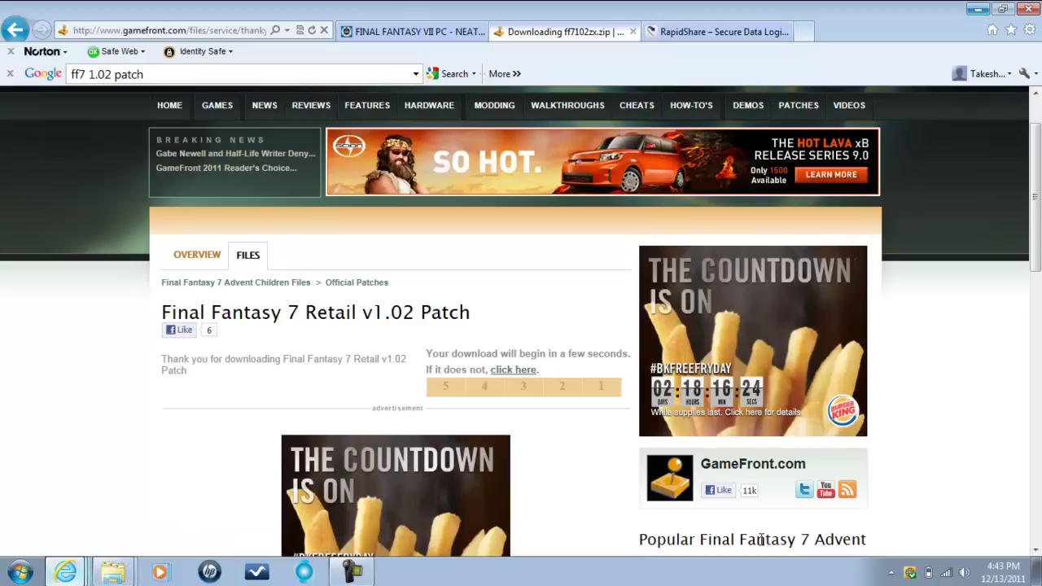
click(977, 10)
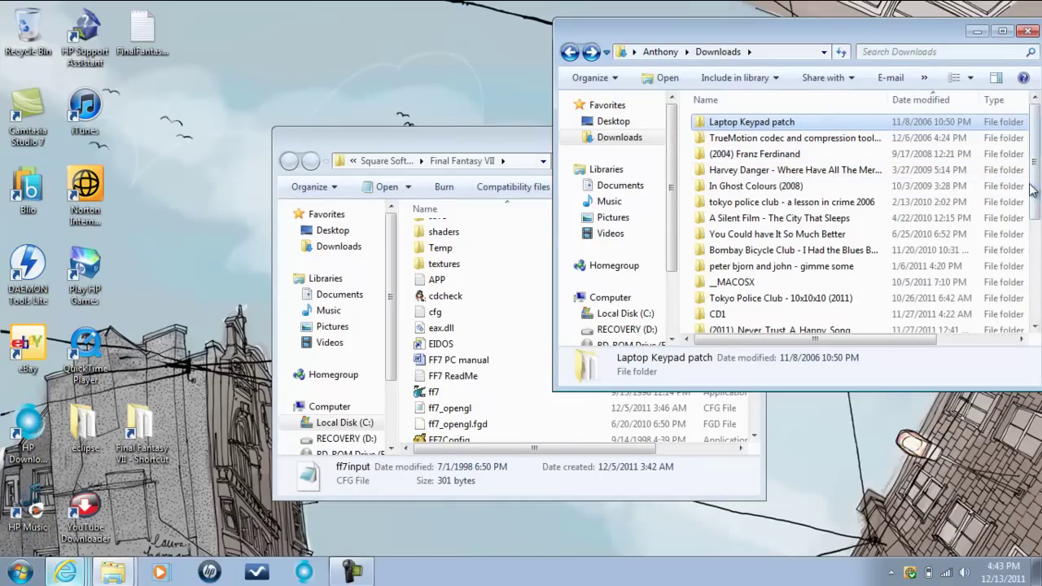
Step: Extract the ff7102zx archive into its own ff7102zx folder within Downloads, keeping the default extraction options
scroll(765, 130, down, 4)
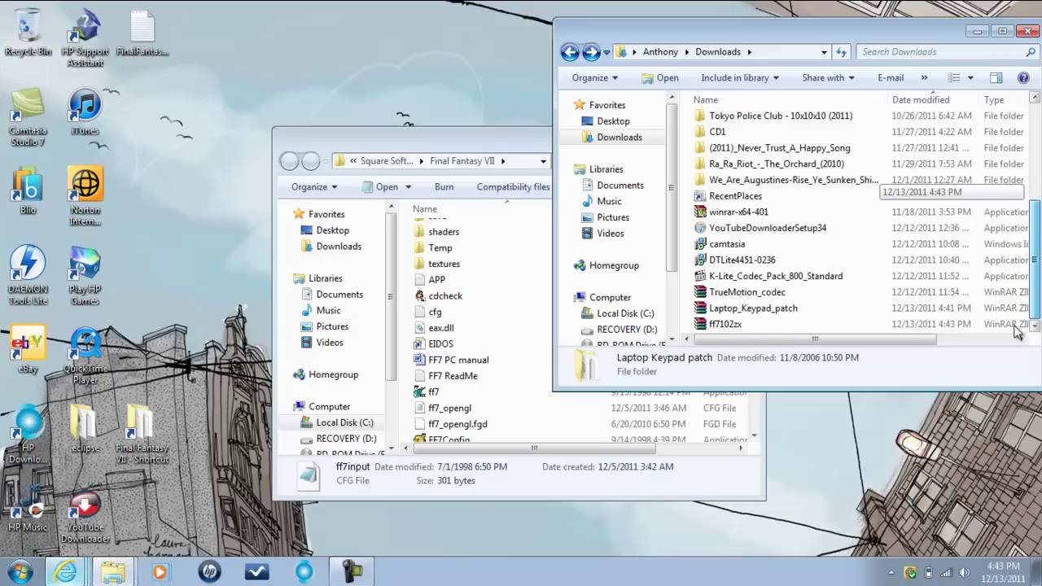
click(743, 325)
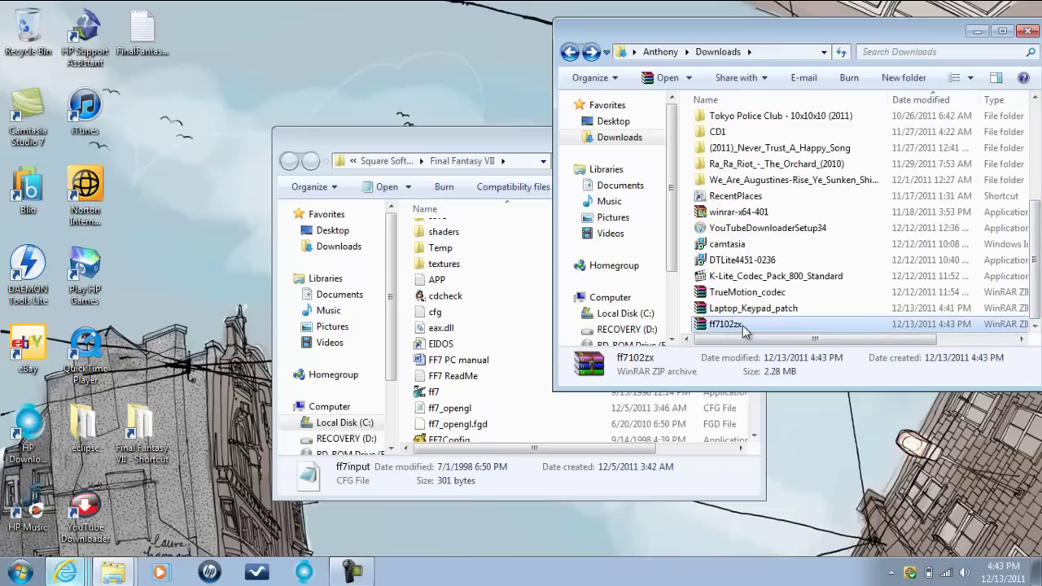
right_click(742, 325)
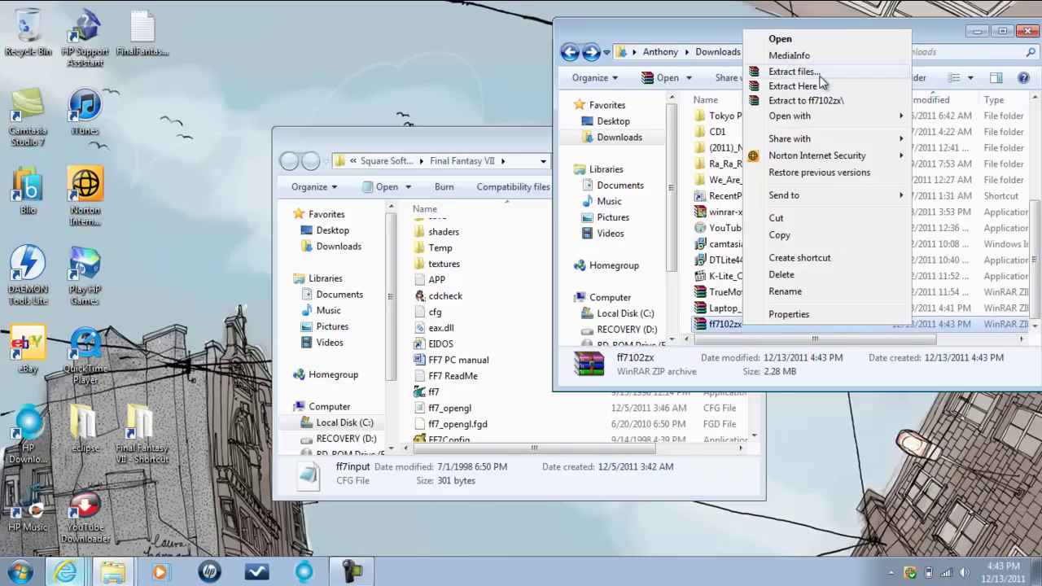
click(821, 74)
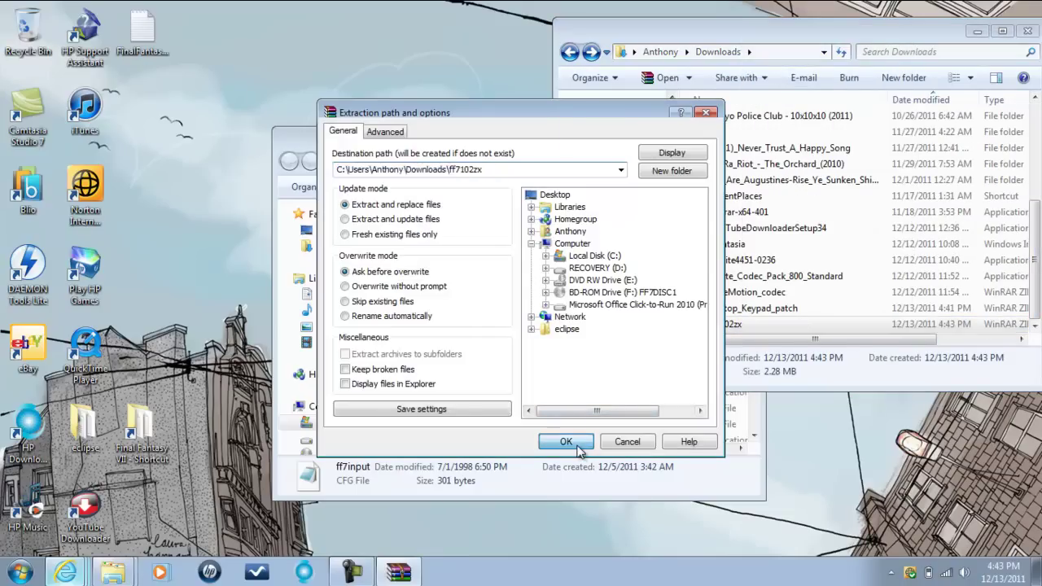
click(576, 447)
drag(1036, 244, 1036, 199)
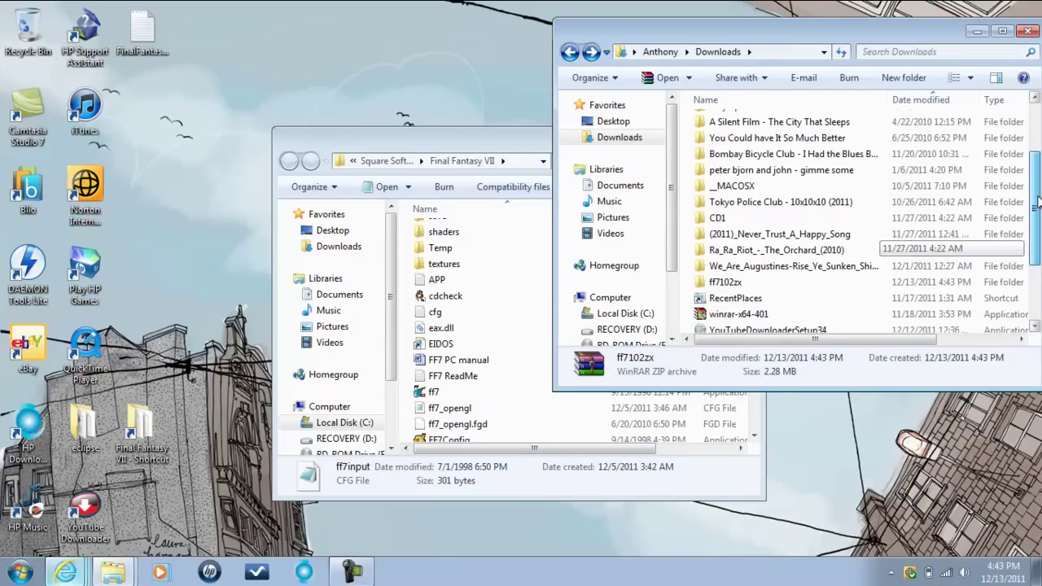
Step: Copy the ff7 and FF7Config applications from the extracted ff7102zx folder in Downloads
double_click(729, 283)
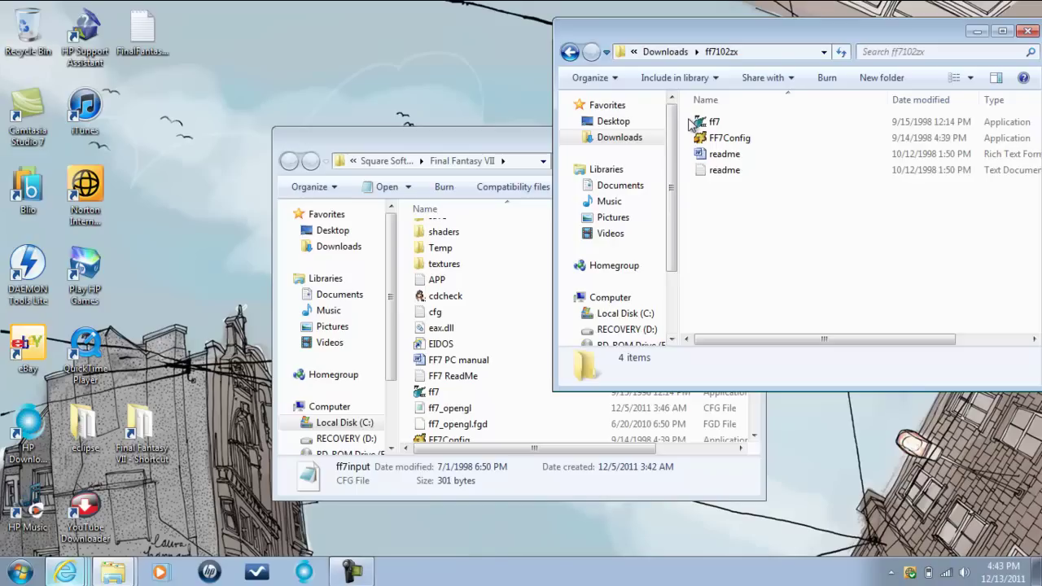
drag(691, 122, 714, 144)
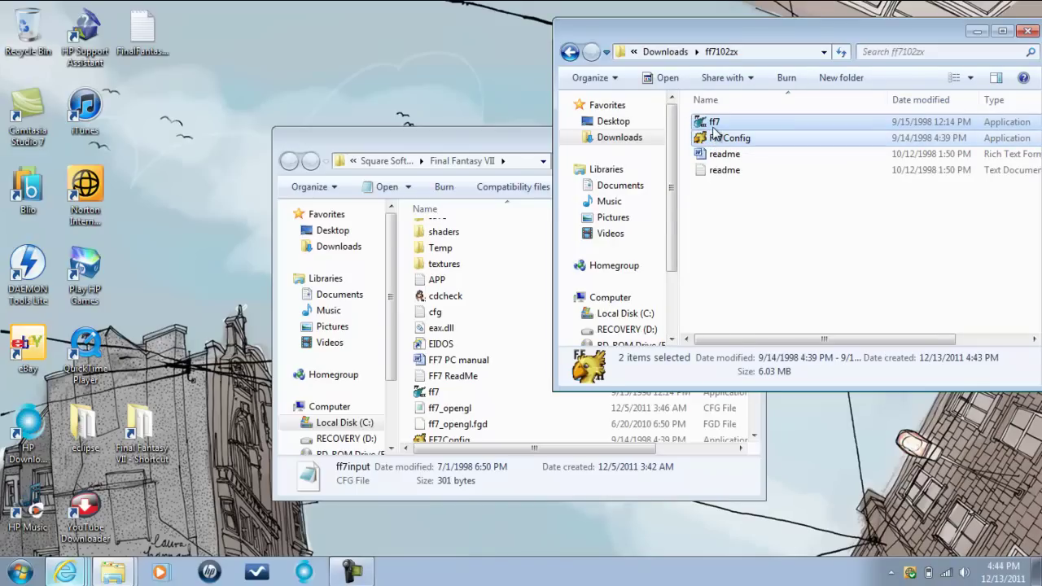
right_click(713, 130)
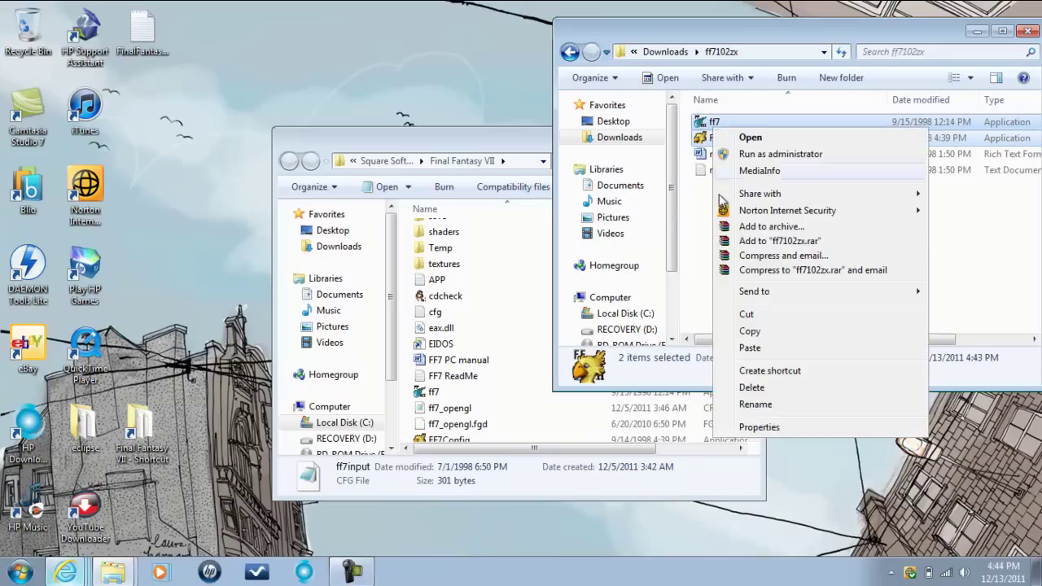
click(748, 334)
Step: Paste the copied ff7 and FF7Config applications into the Final Fantasy VII folder, replacing both existing files
click(409, 379)
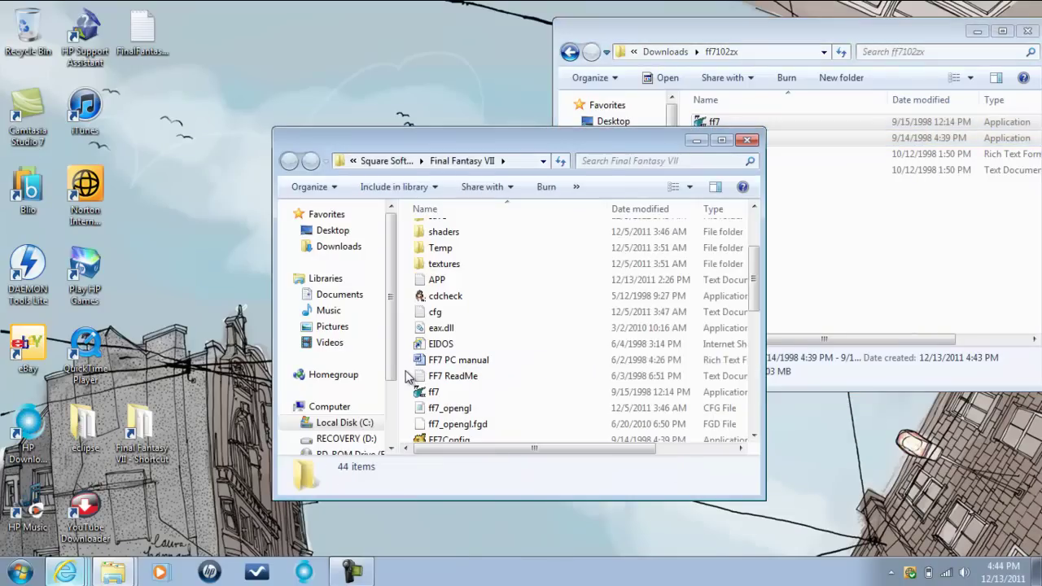
right_click(409, 379)
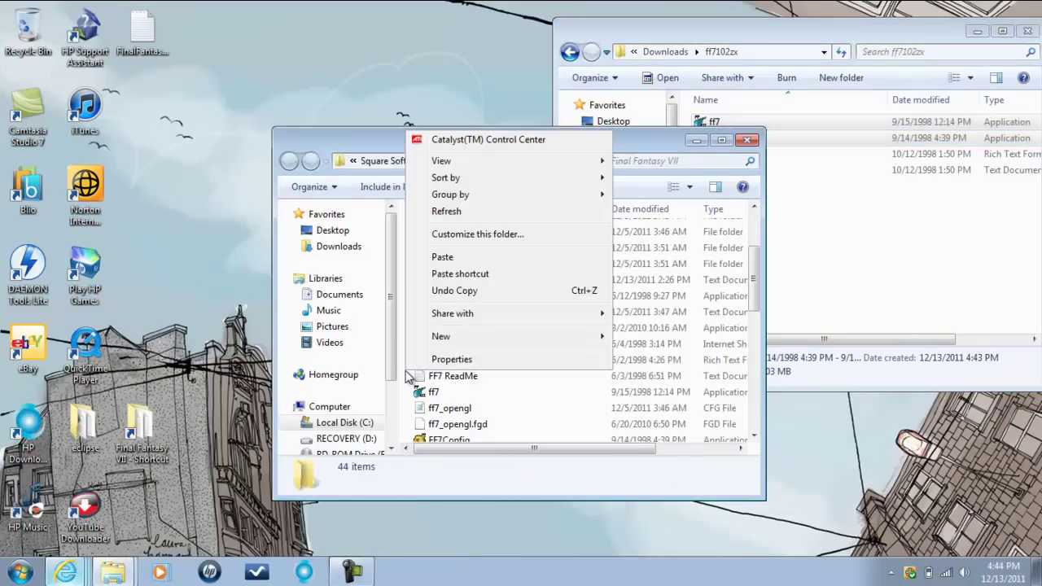
click(444, 258)
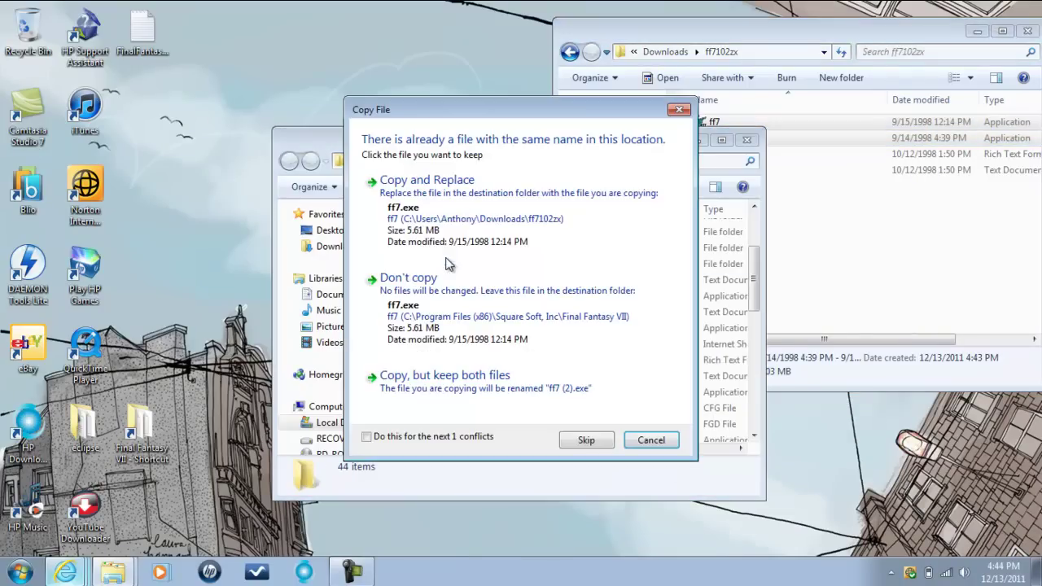
click(366, 437)
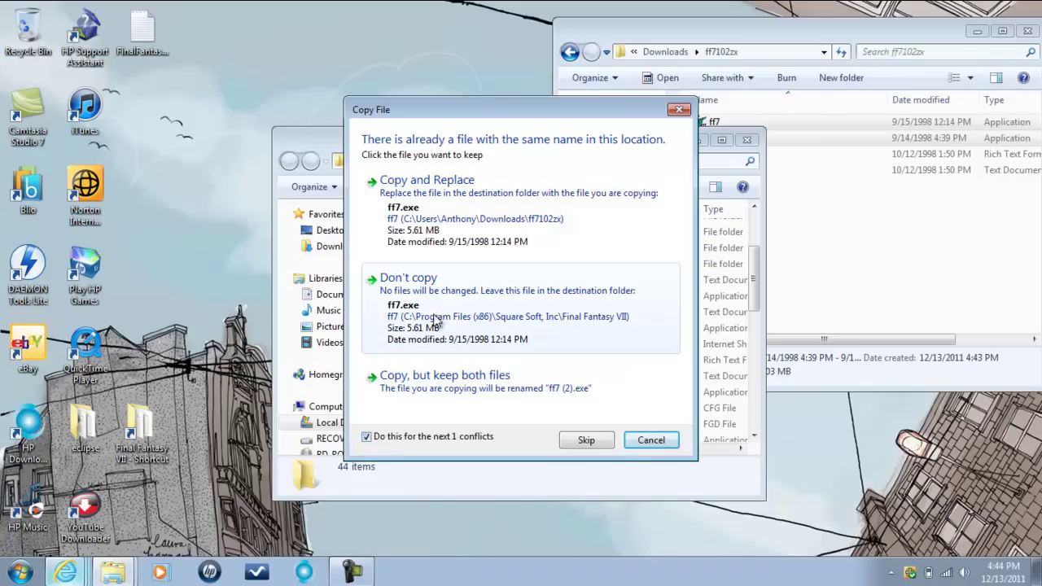
click(431, 188)
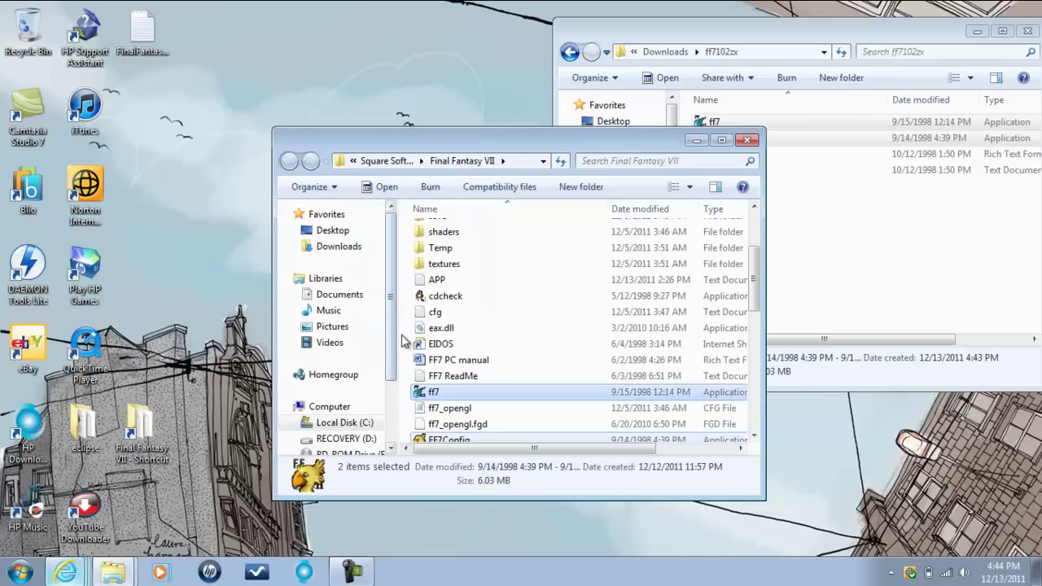
click(409, 390)
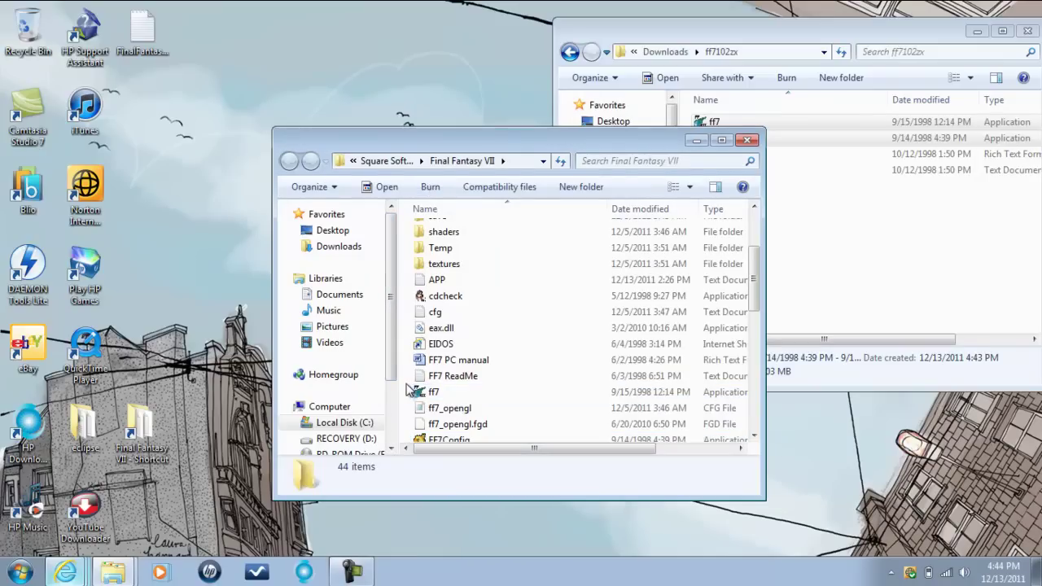
Step: Check the compatibility mode and administrator settings in the properties of FF7Config in the Final Fantasy VII folder
click(432, 441)
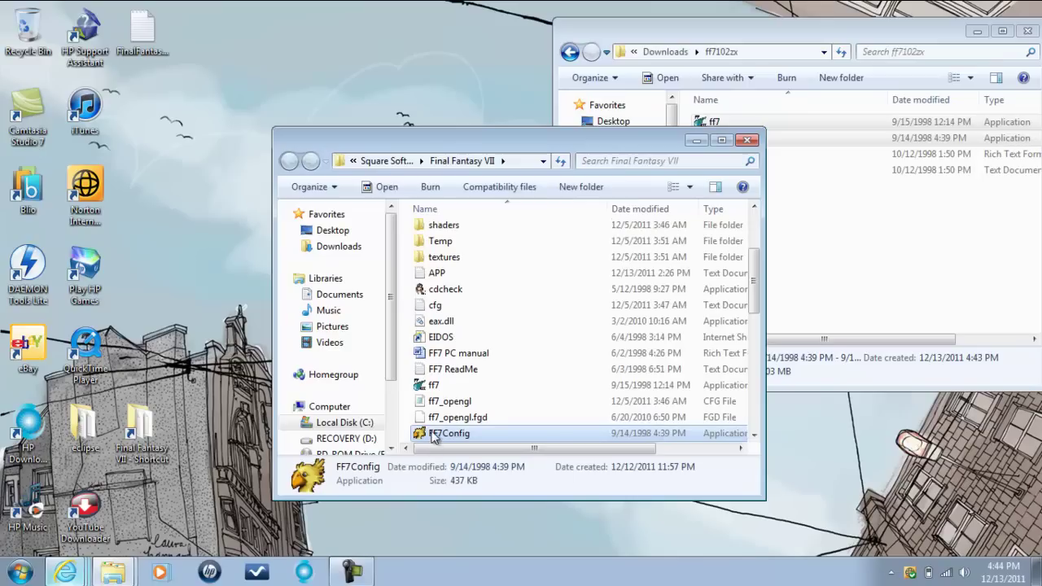
right_click(433, 437)
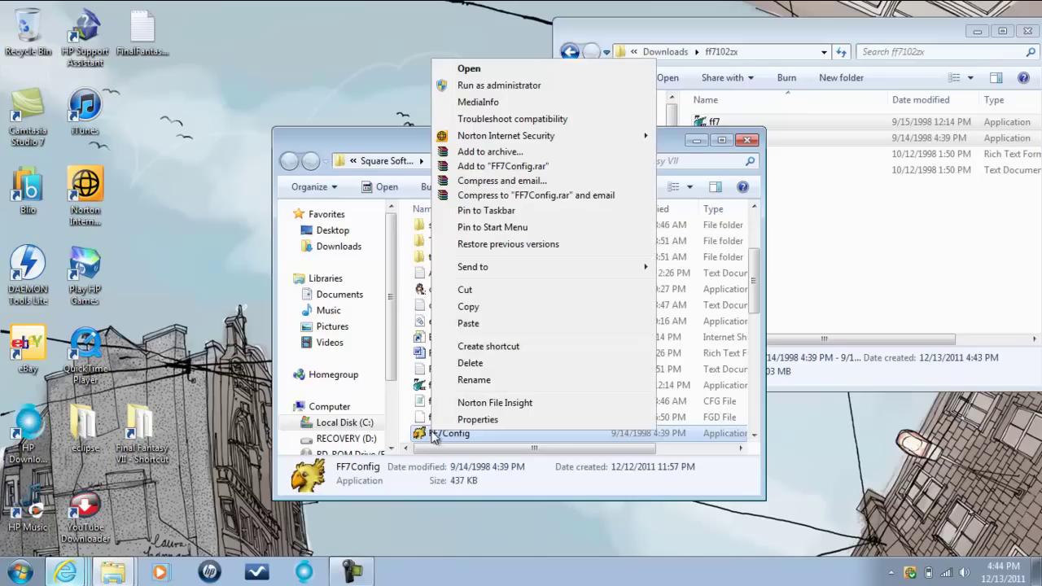
click(474, 420)
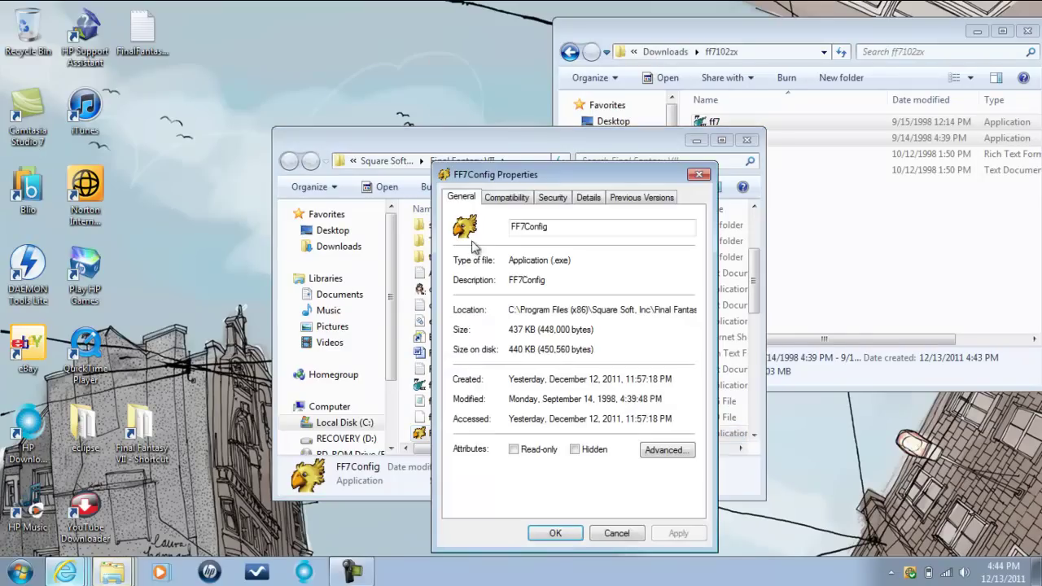
click(507, 199)
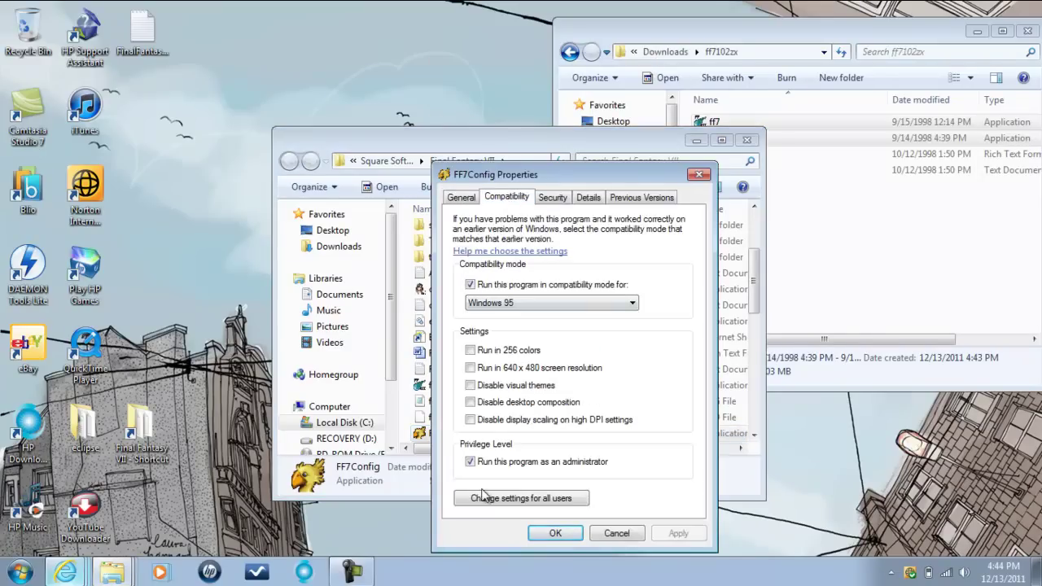
click(555, 535)
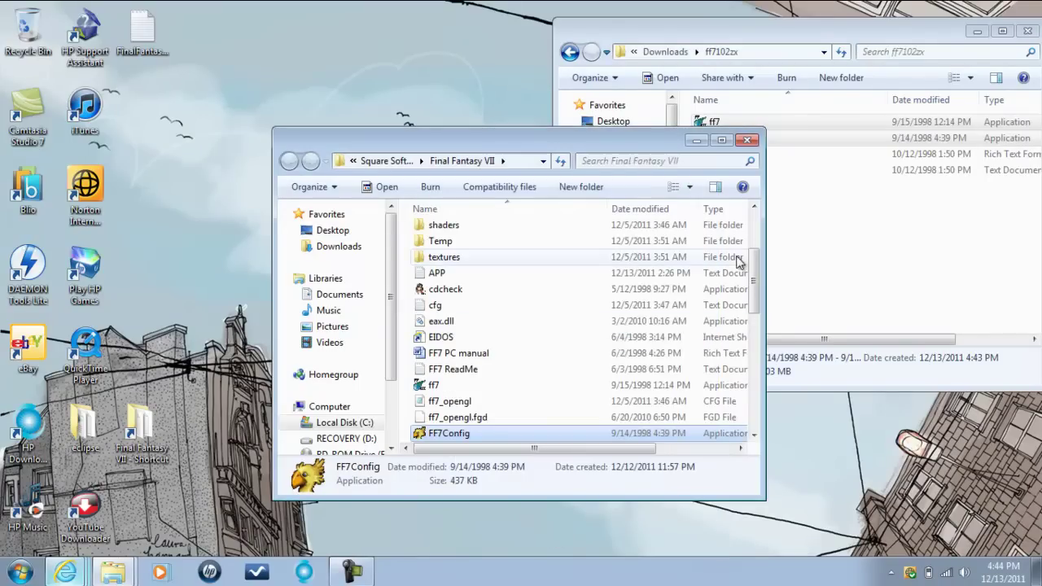
drag(755, 286, 741, 364)
scroll(741, 364, up, 4)
click(826, 267)
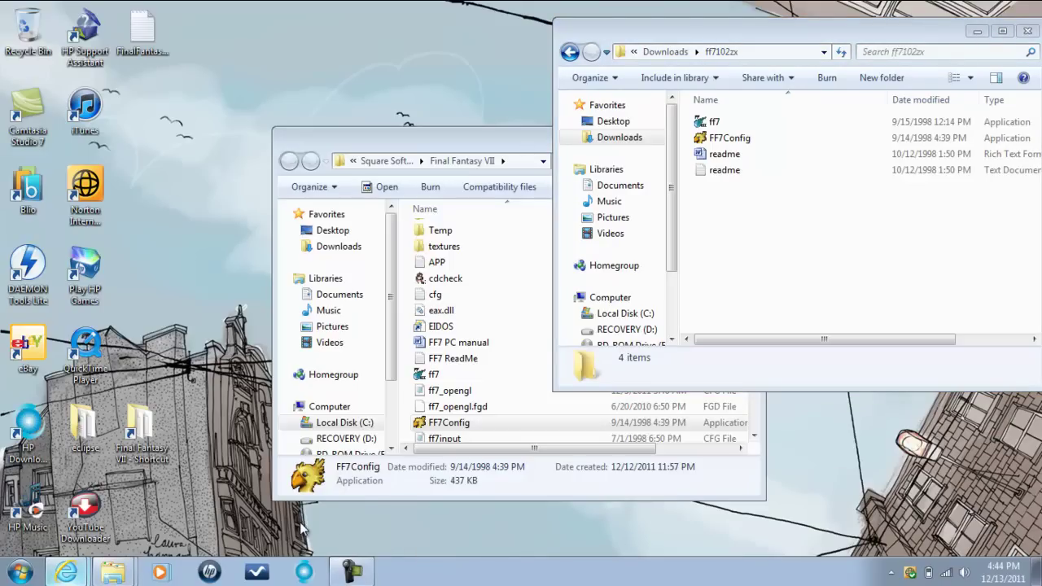
Step: Switch to Internet Explorer and search Google for "final fantasy 7 pc chocobo patch"
key(alt+Tab)
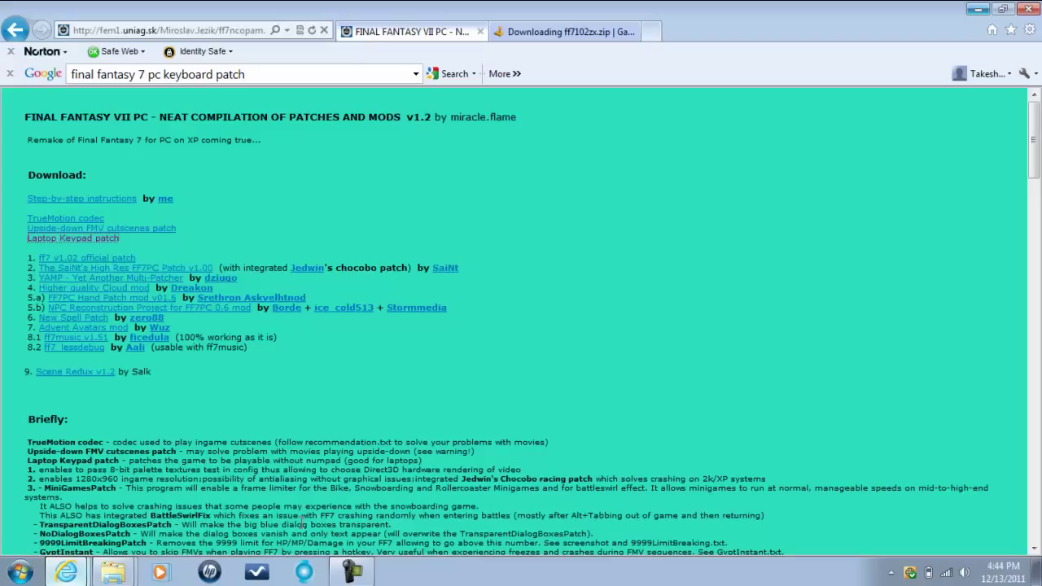
click(275, 74)
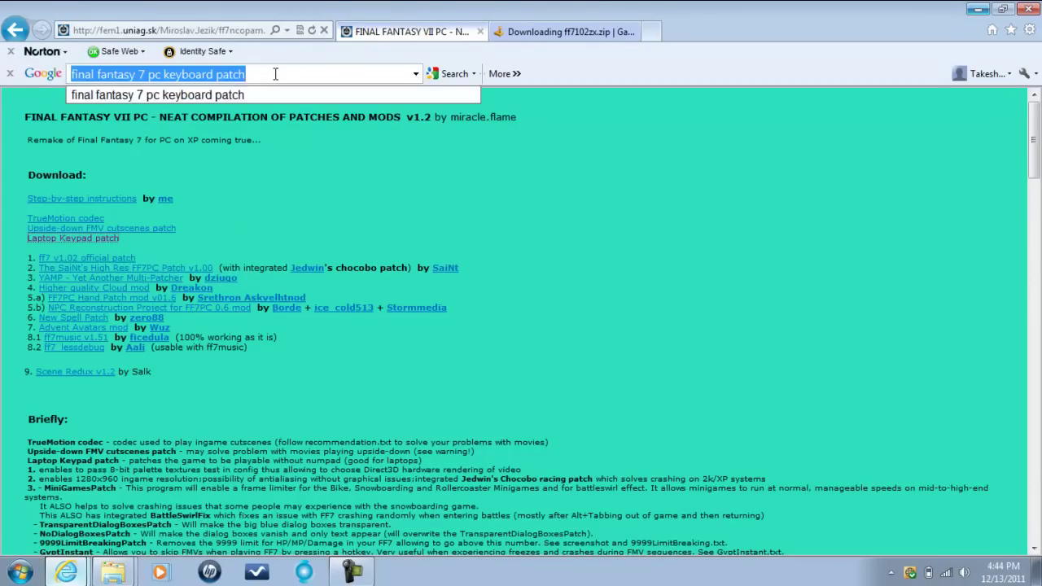
key(Return)
text(final fa)
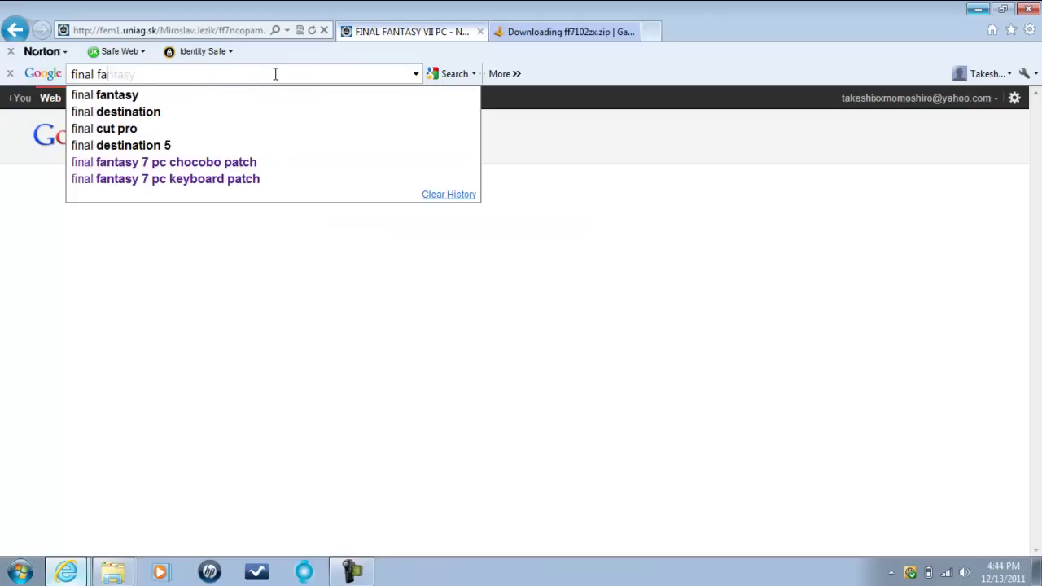
text(ntasy 7 pc)
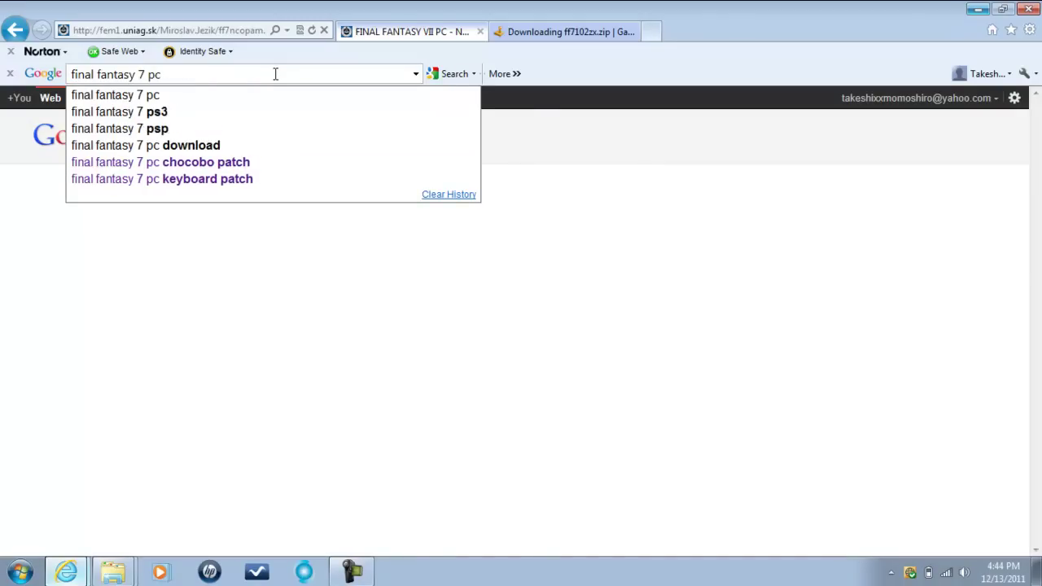
text( chobo)
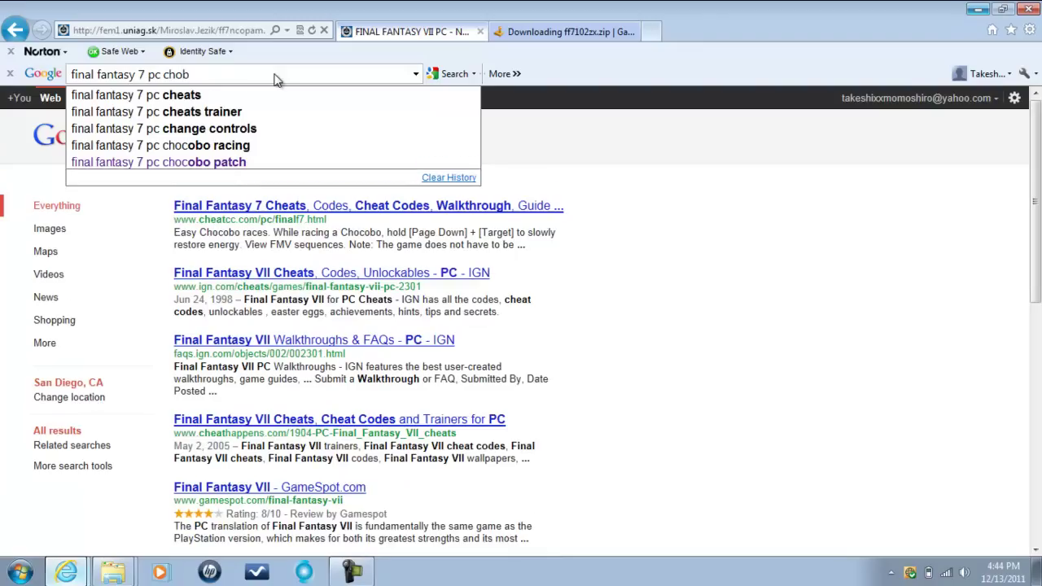
key(BackSpace)
key(BackSpace)
text(cobo patch)
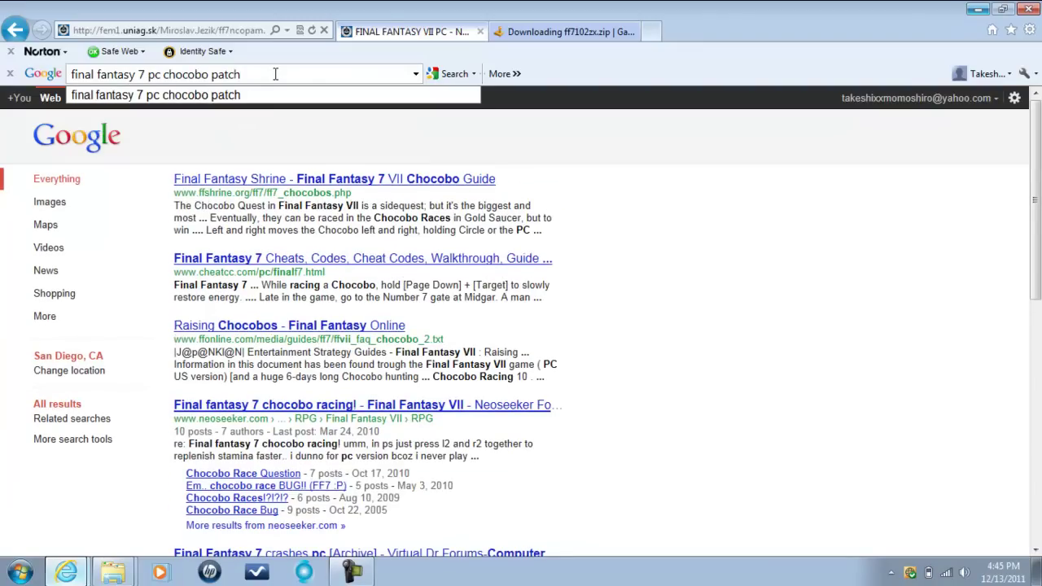
key(Return)
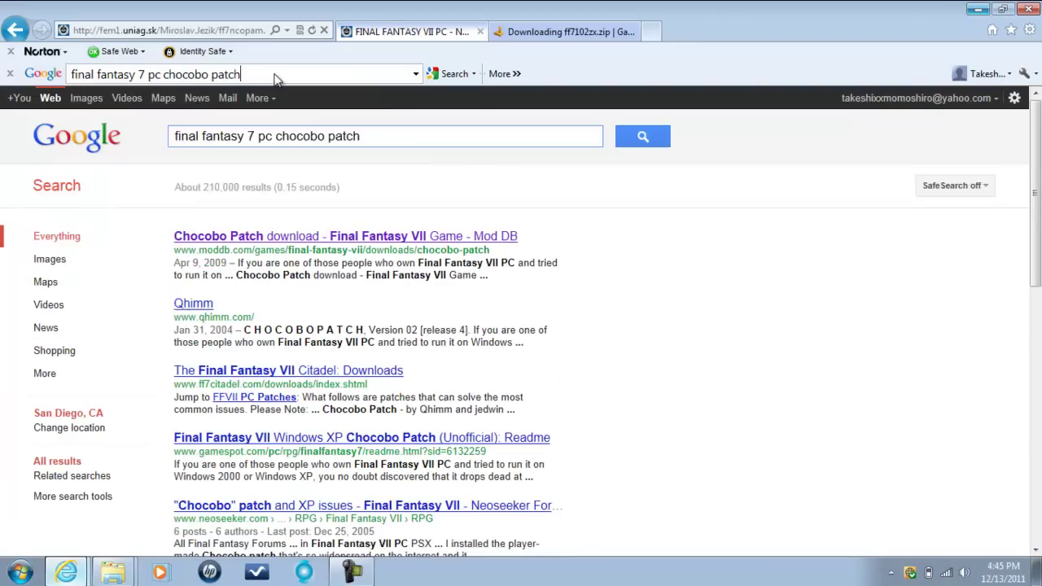
Step: Download ff7_chocobo_patch.zip from the Mod DB Chocobo Patch page, dismiss the advertisement overlay, and save the file
click(263, 237)
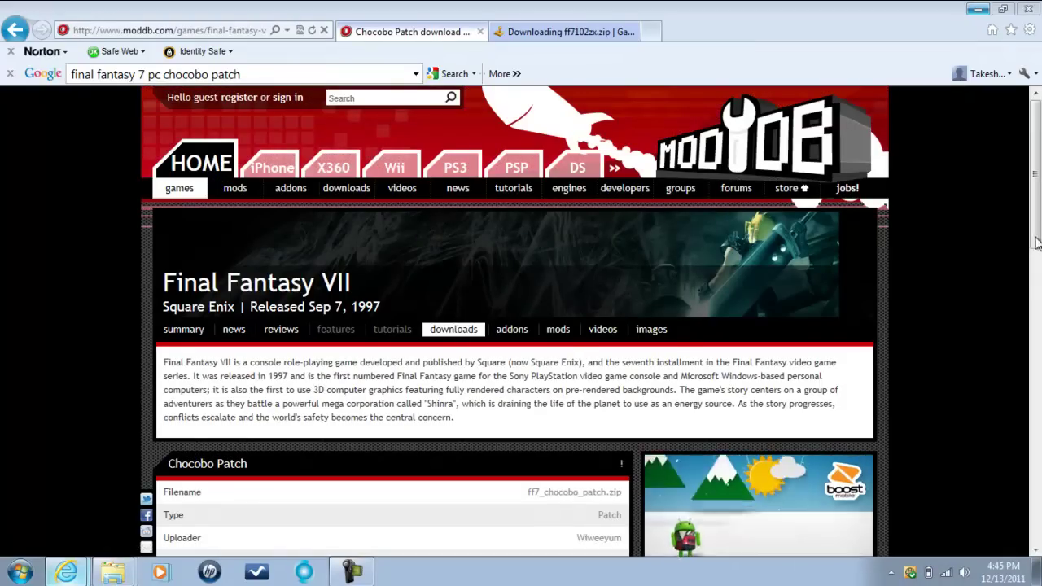
scroll(1039, 319, down, 3)
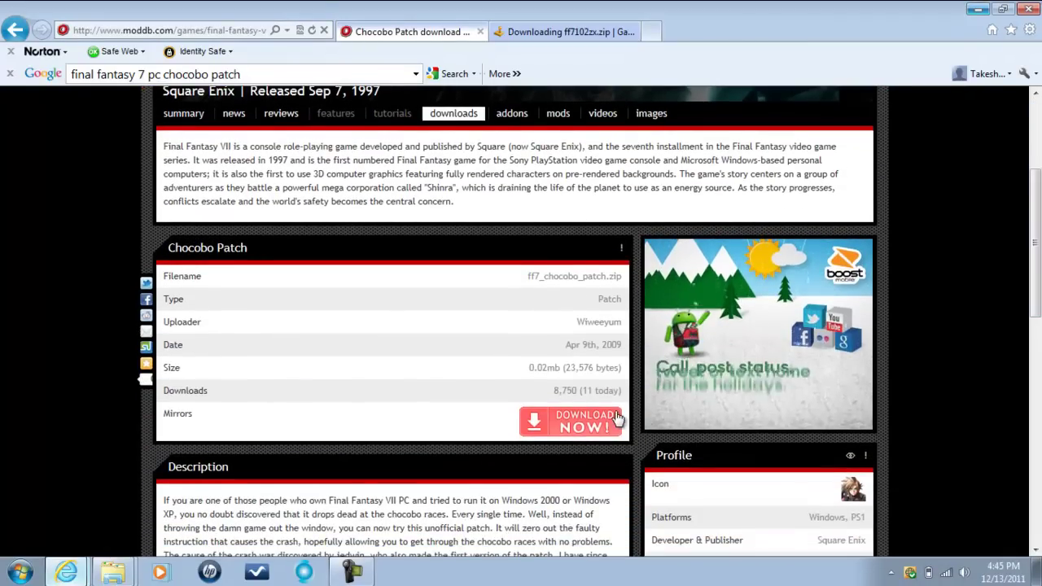
click(586, 428)
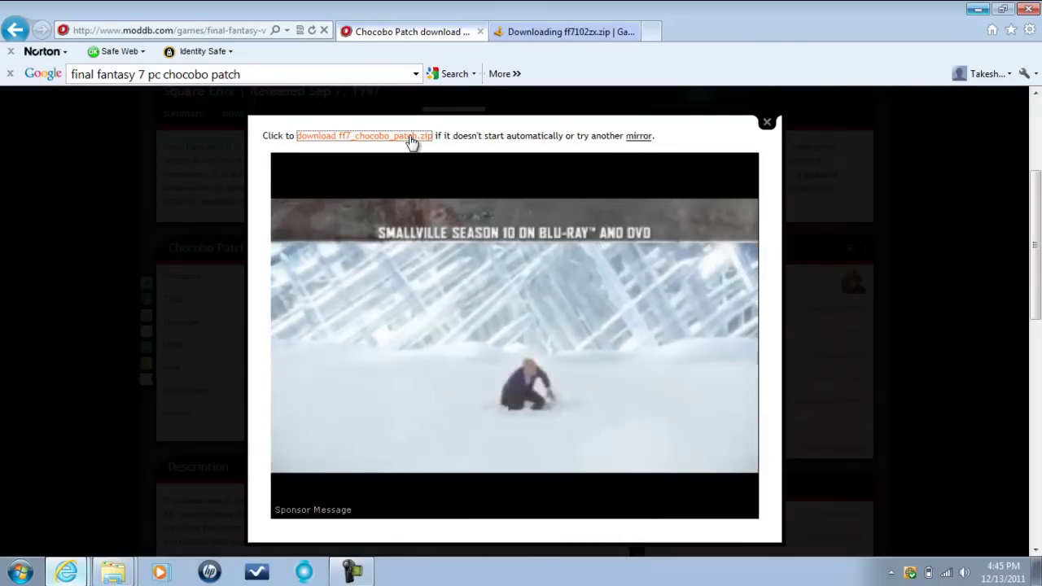
click(411, 137)
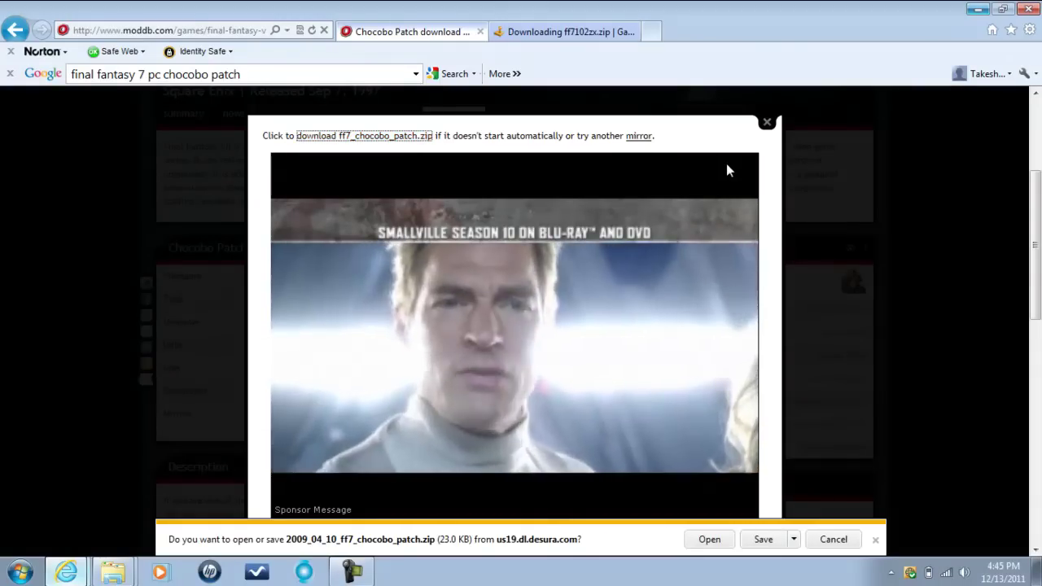
click(767, 123)
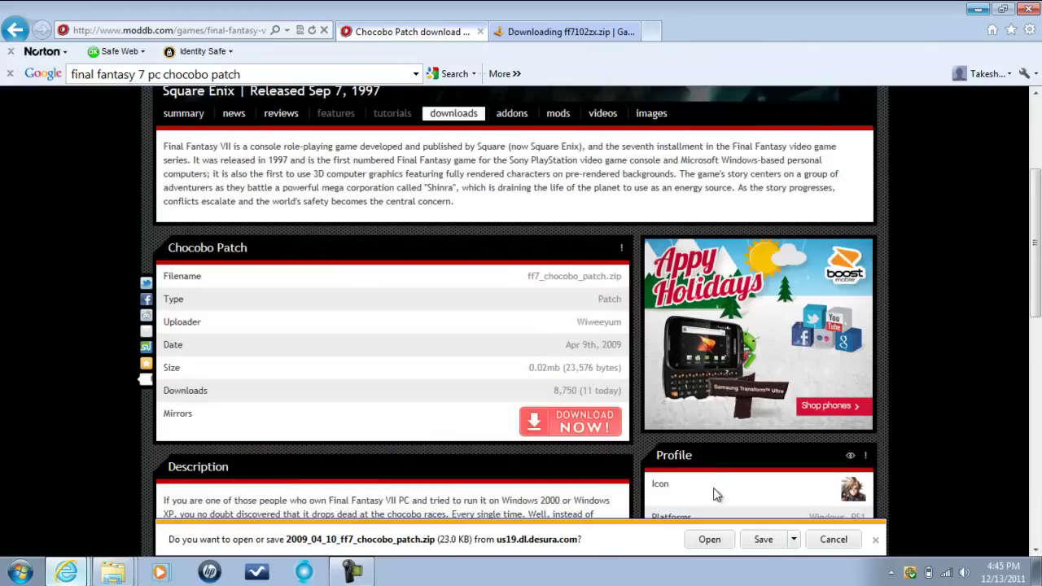
click(763, 540)
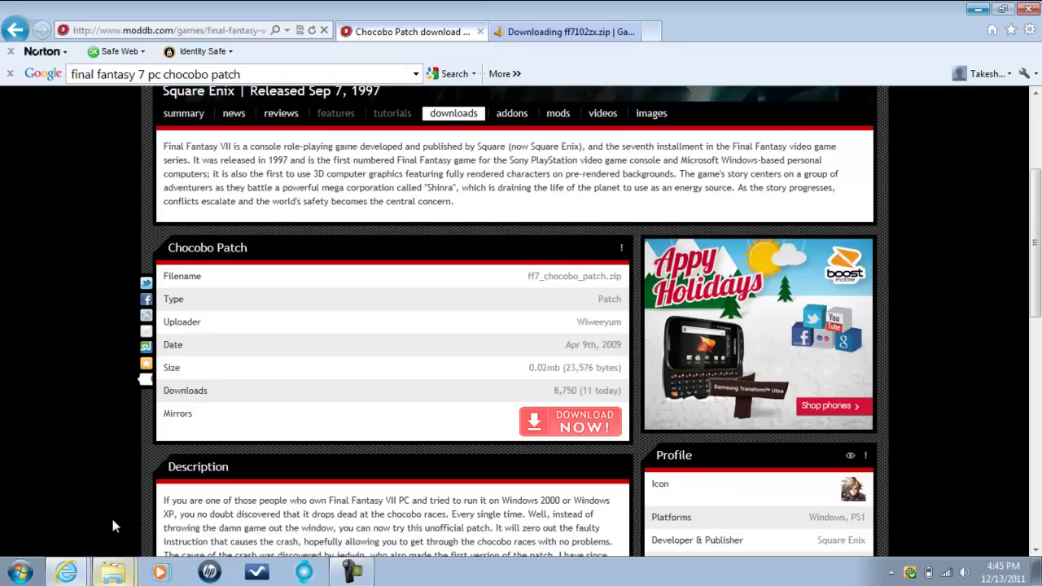
Step: Switch to the Downloads folder in Windows Explorer, extract the 2009_04_10_ff7_chocobo_patch archive directly there, and select the extracted FF7_chocobo_patch application
click(113, 572)
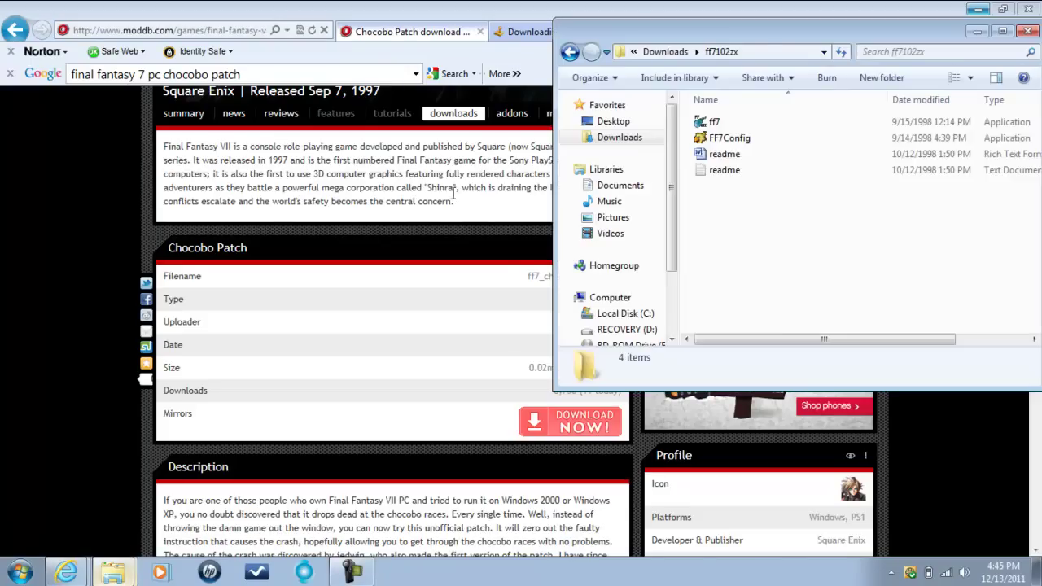
click(620, 138)
drag(1038, 227, 1017, 318)
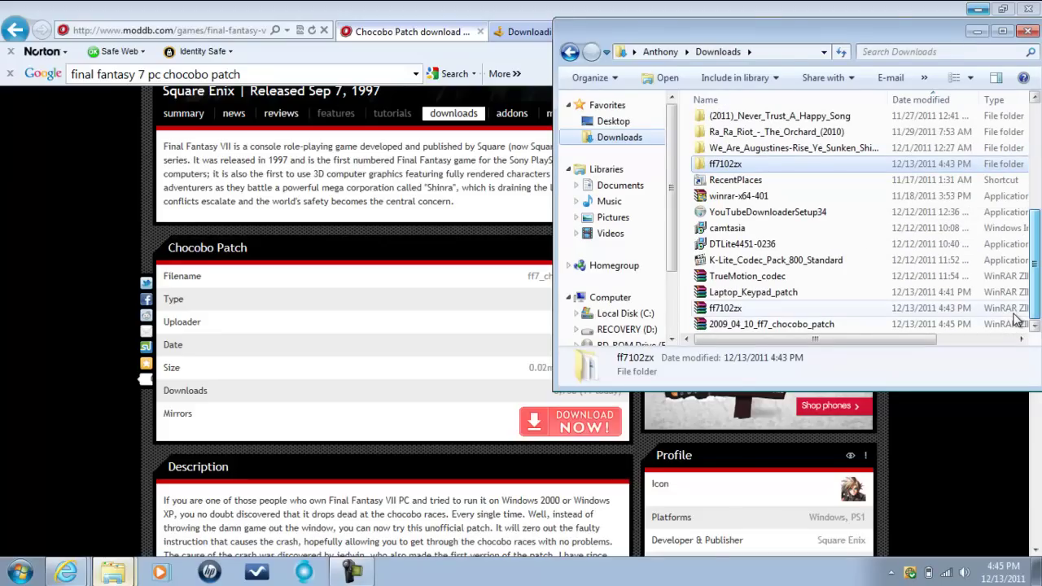
click(790, 325)
right_click(792, 329)
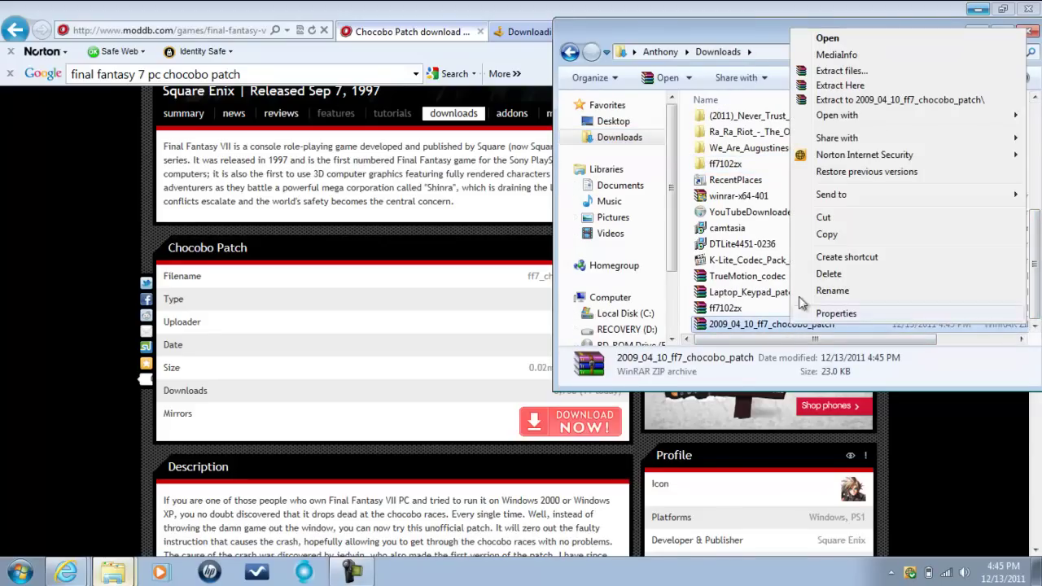
click(868, 85)
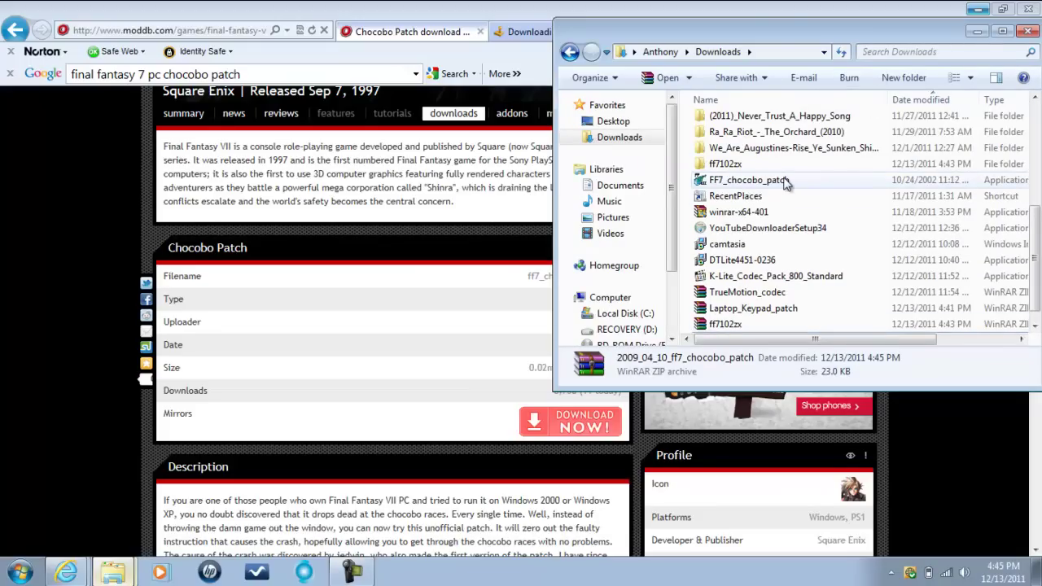
click(786, 184)
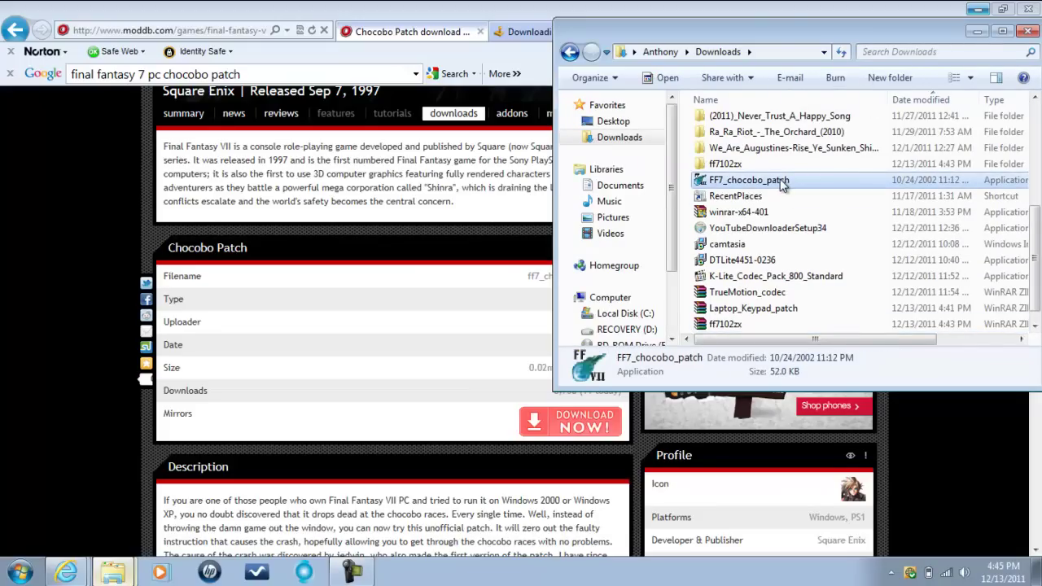
Step: Close the Downloads window and Internet Explorer with all its tabs, leaving the Final Fantasy VII folder open
click(1030, 32)
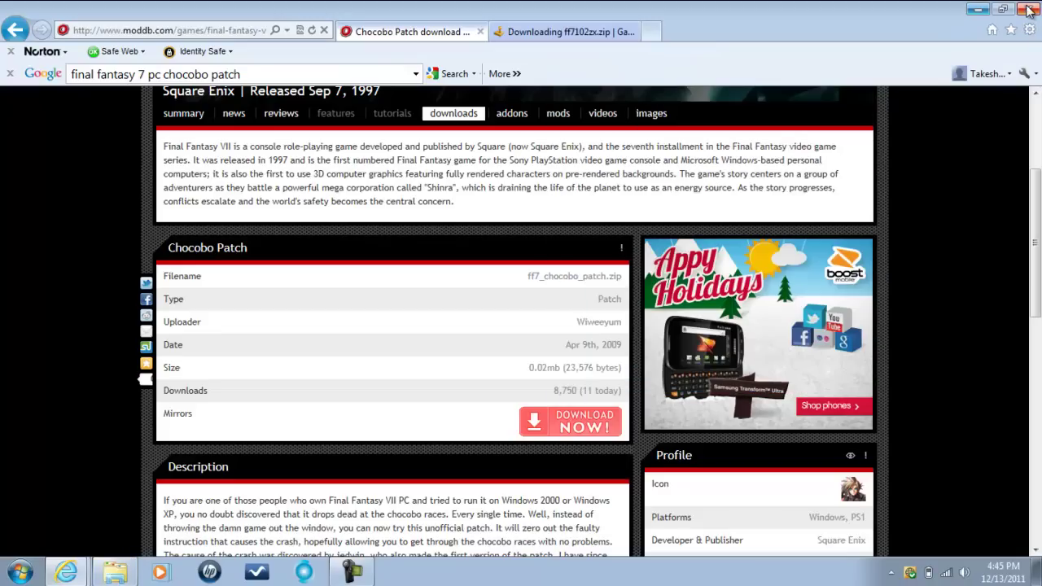
click(1028, 9)
click(494, 291)
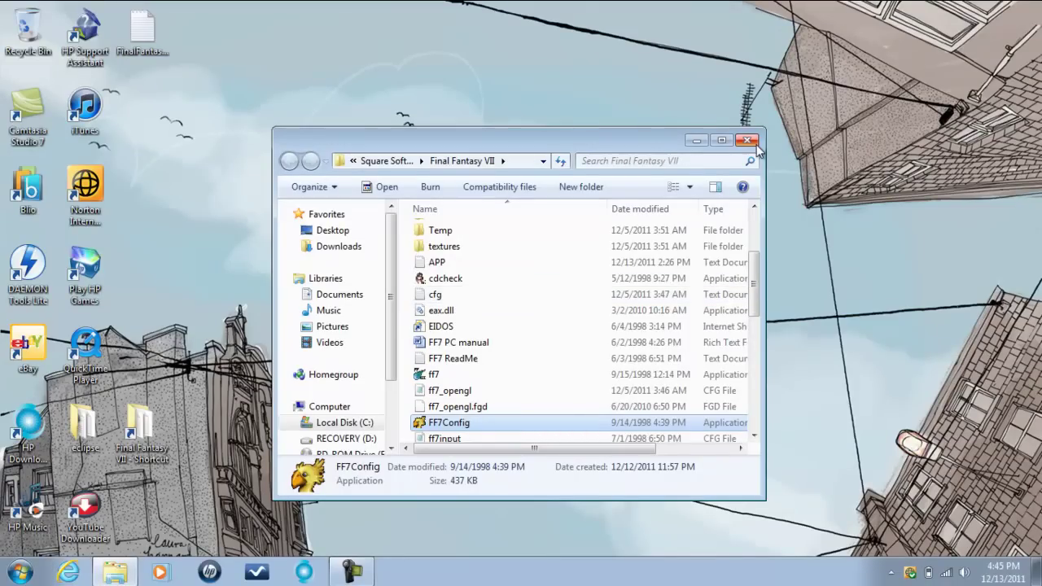
Step: Switch to DAEMON Tools Lite and add FFVII Disc 1.ISO from the Final Fantasy VII PC documents folder to the image catalog
click(24, 291)
double_click(24, 292)
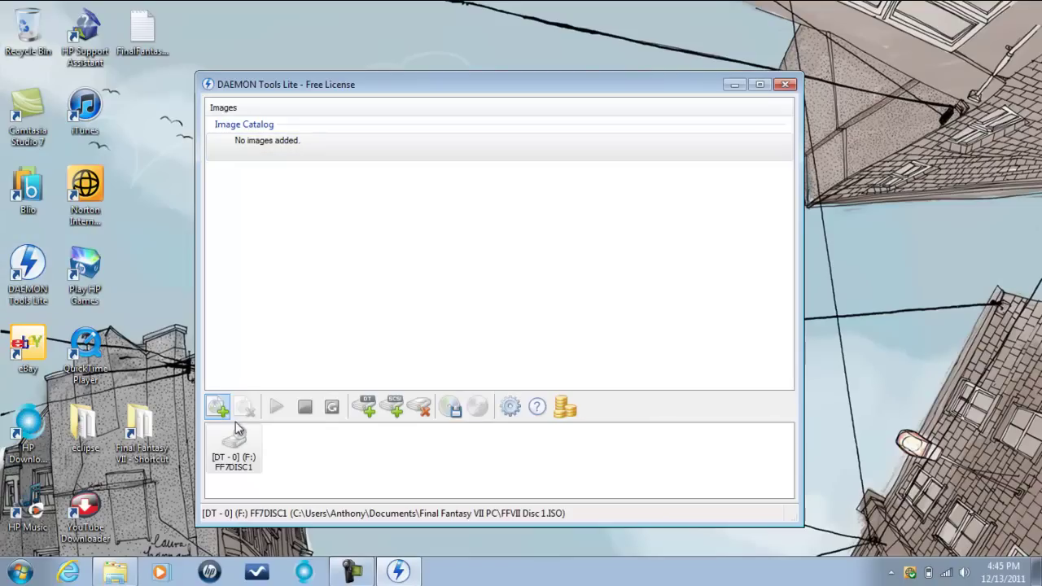
click(217, 407)
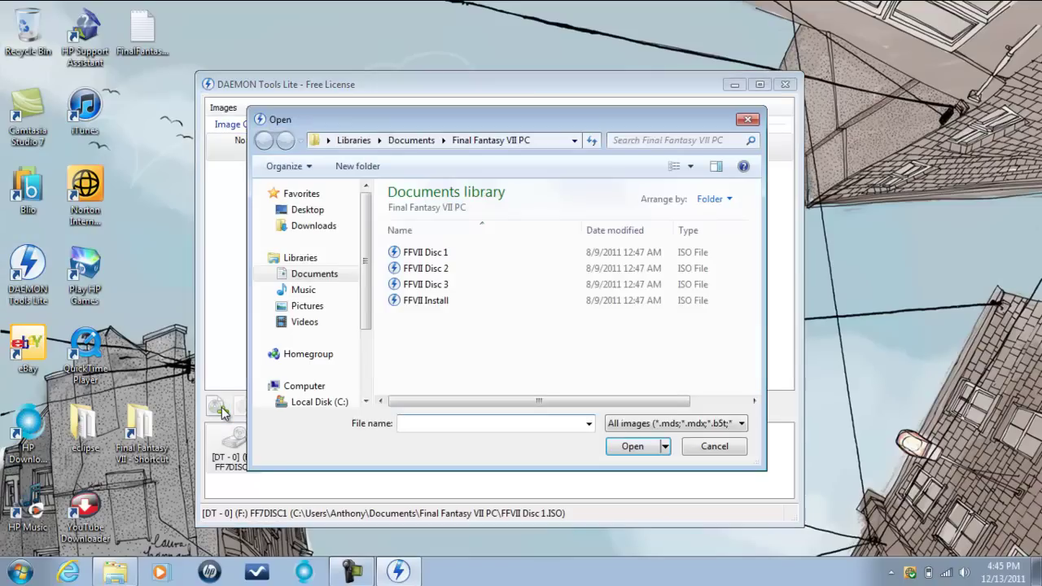
click(436, 255)
click(635, 449)
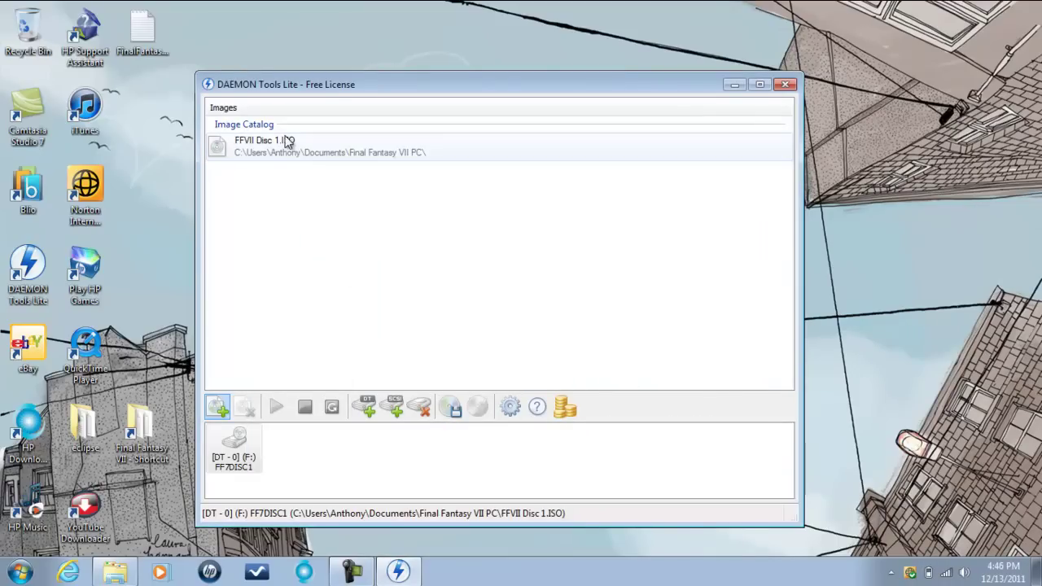
Step: Mount the FFVII Disc 1.ISO image on the virtual drive and dismiss the AutoPlay window
click(285, 138)
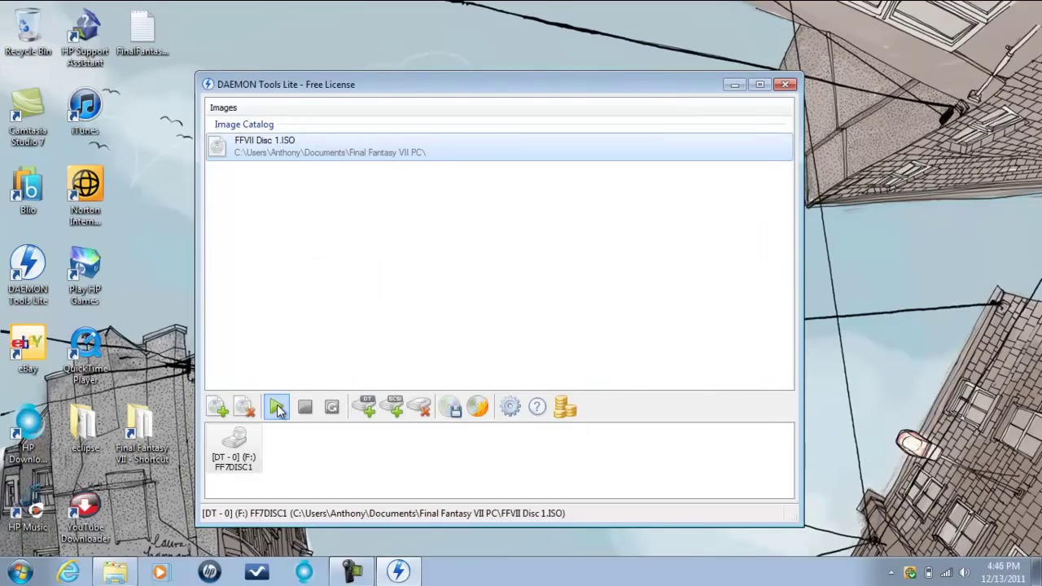
click(277, 409)
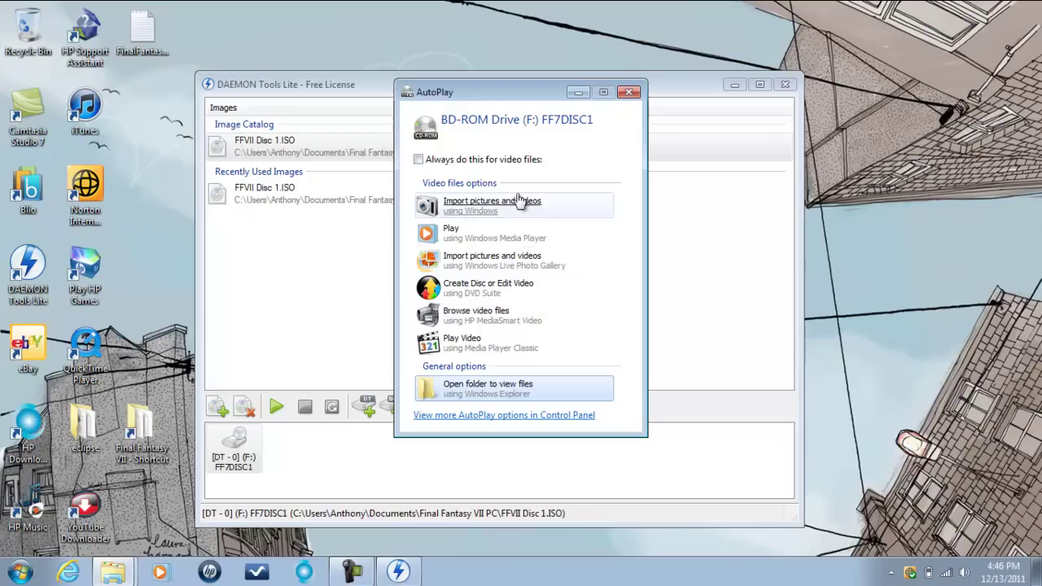
click(639, 95)
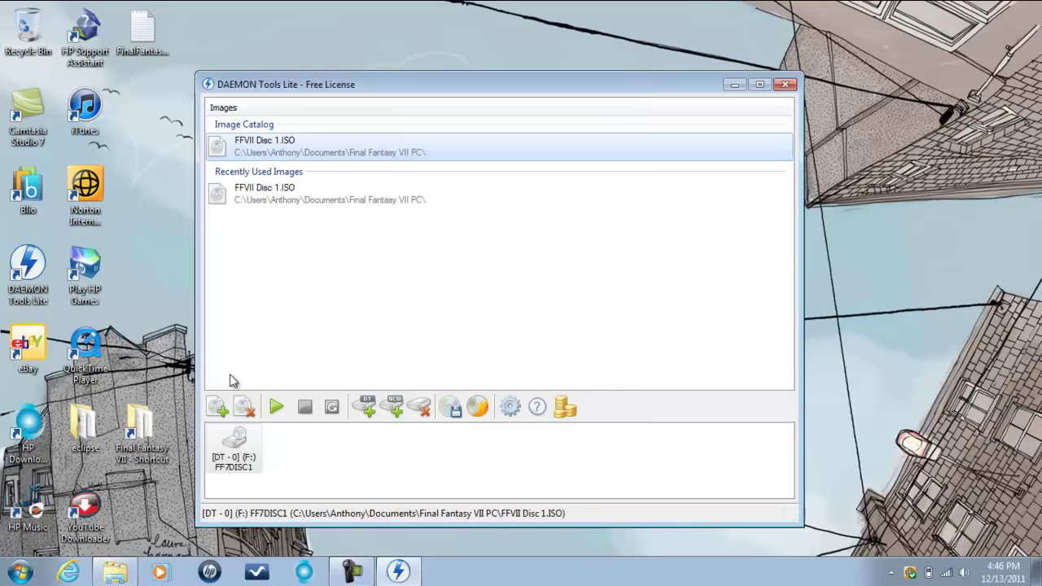
Step: Launch Final Fantasy VII with Disc 1 mounted, and switch from the game back to DAEMON Tools Lite
click(19, 573)
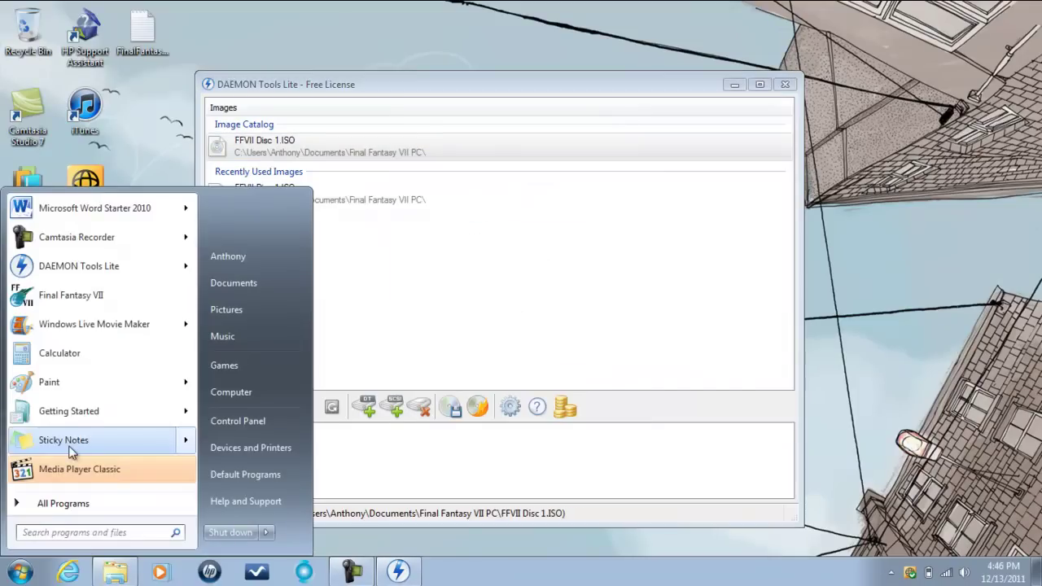
click(70, 304)
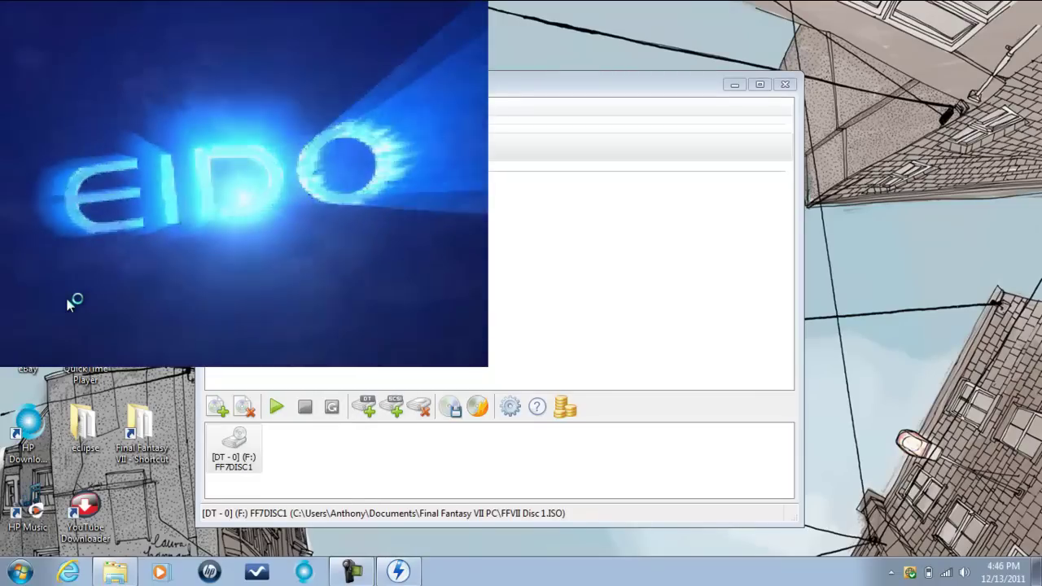
key(alt+Tab)
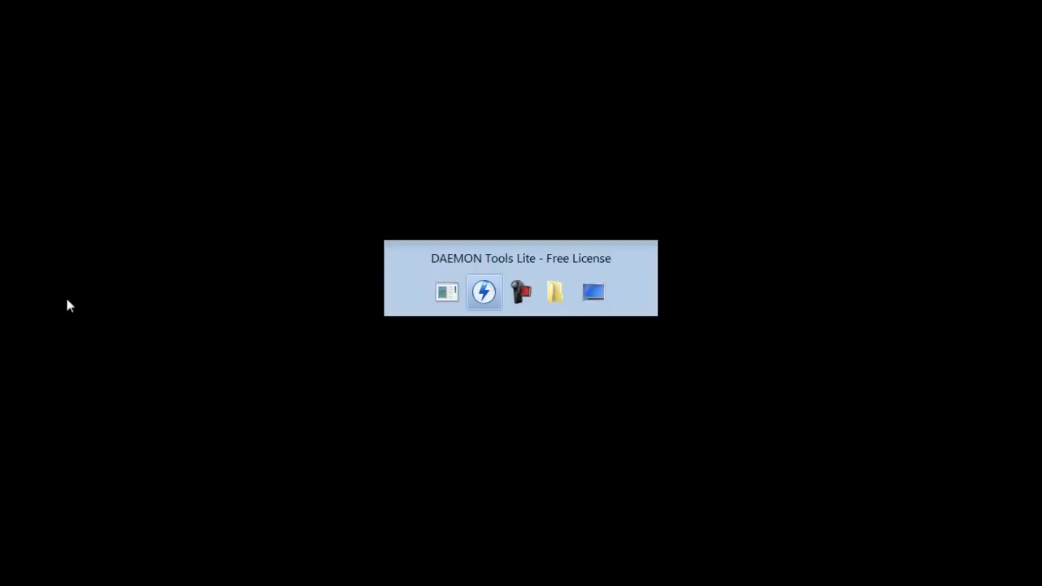